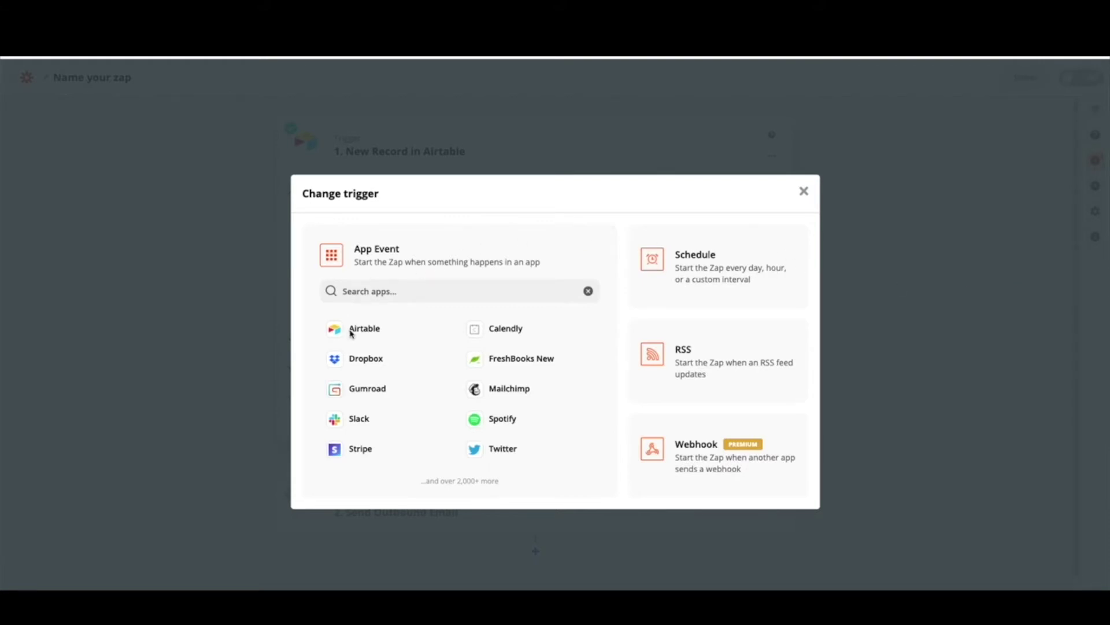
Dismiss the Change trigger dialog so New Record in Airtable stays the trigger
left_click(803, 192)
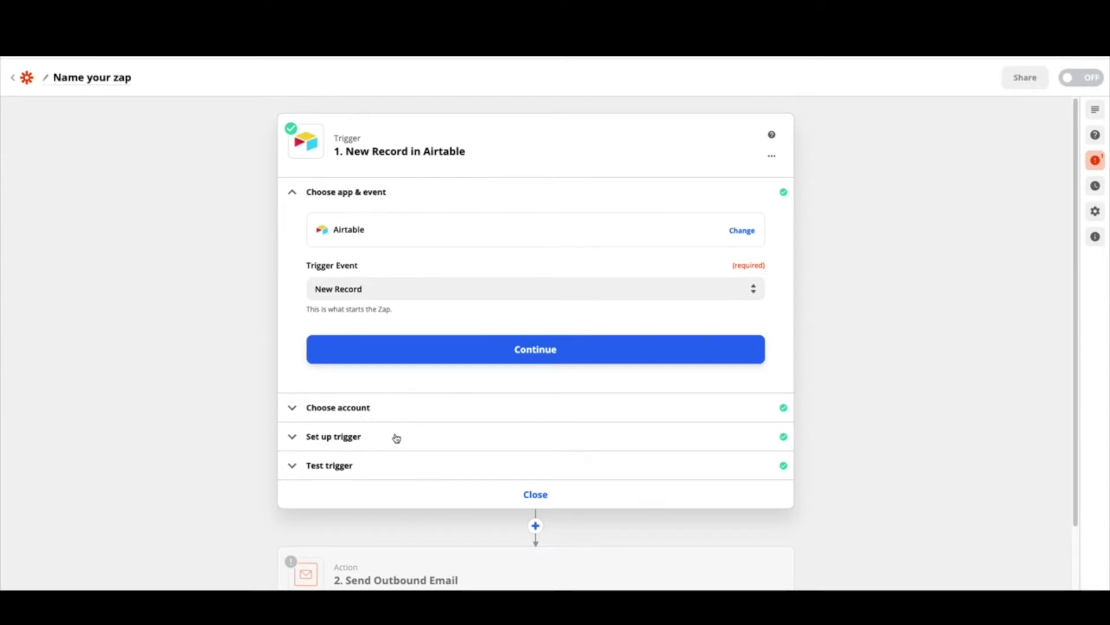
Expand the trigger setup to show base Customer Support System and table Customer Feedback
left_click(361, 443)
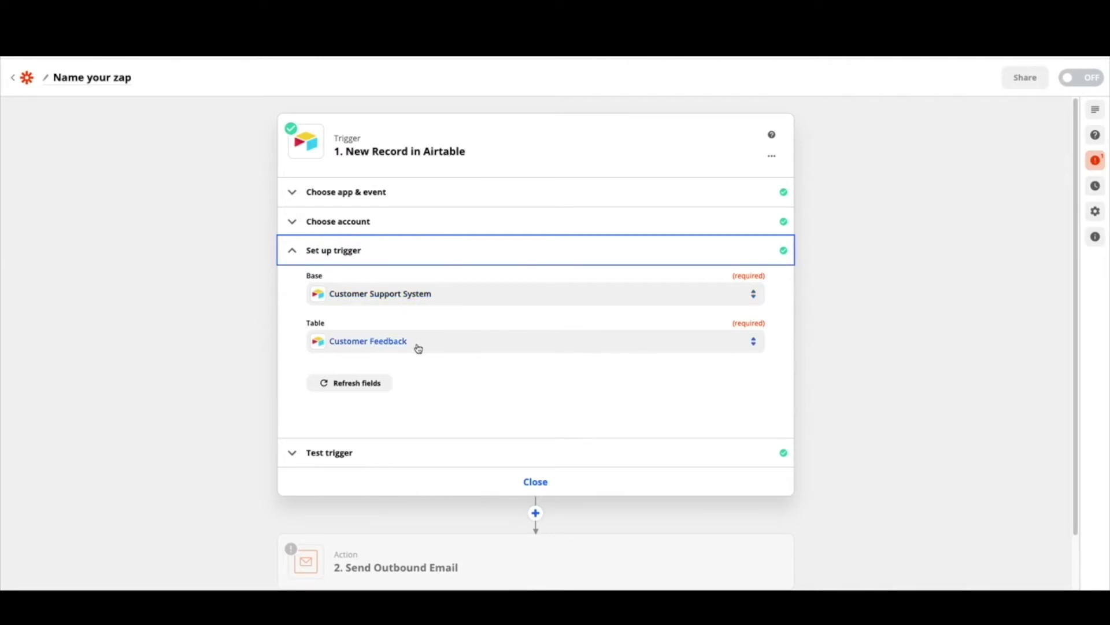
Load more sample records and pick Record J, the Low-priority Bug Report
left_click(325, 461)
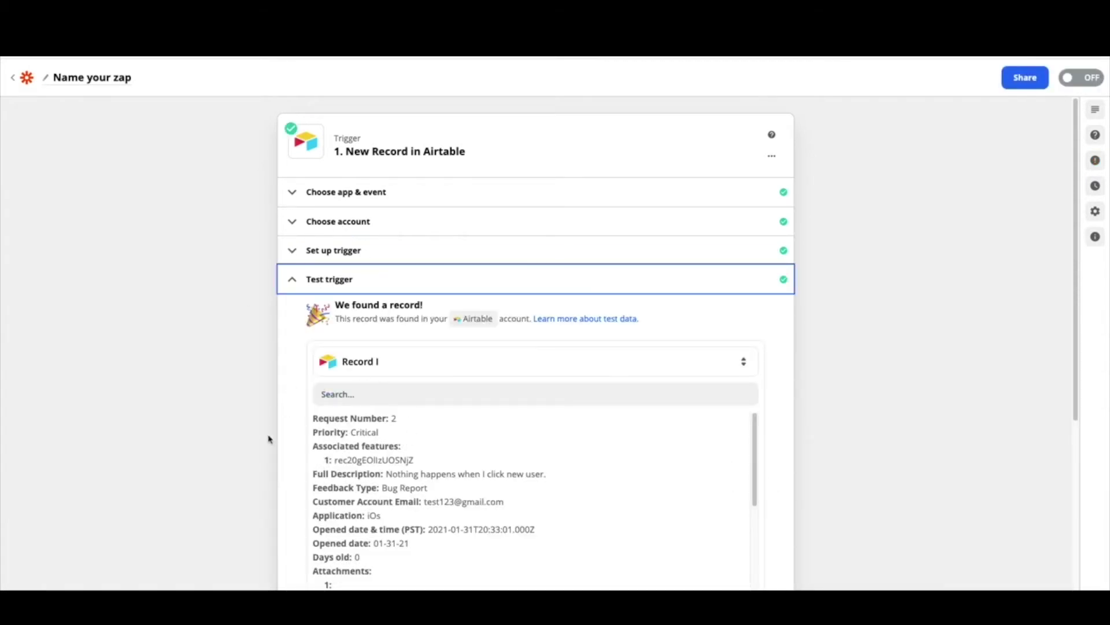
left_click(416, 367)
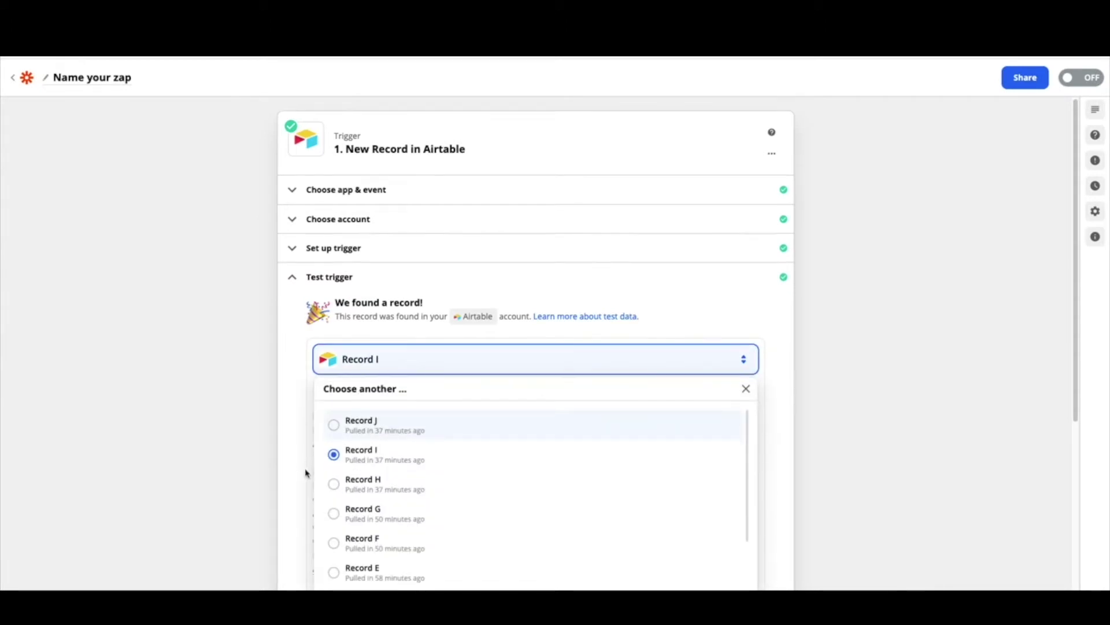
scroll(307, 473, "down", 5)
left_click(414, 302)
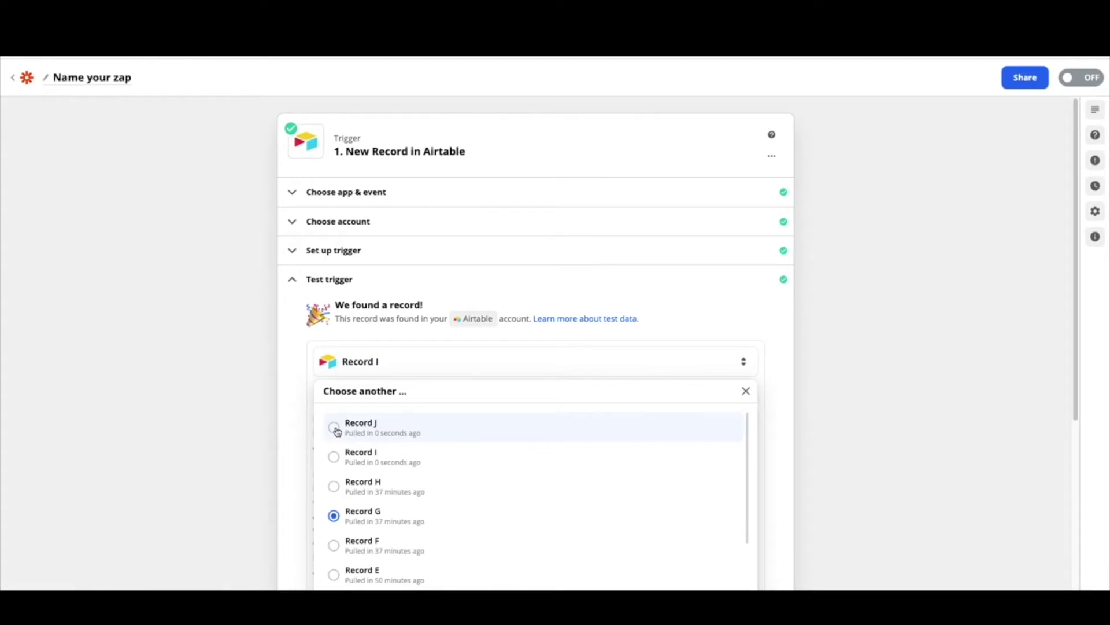
left_click(337, 432)
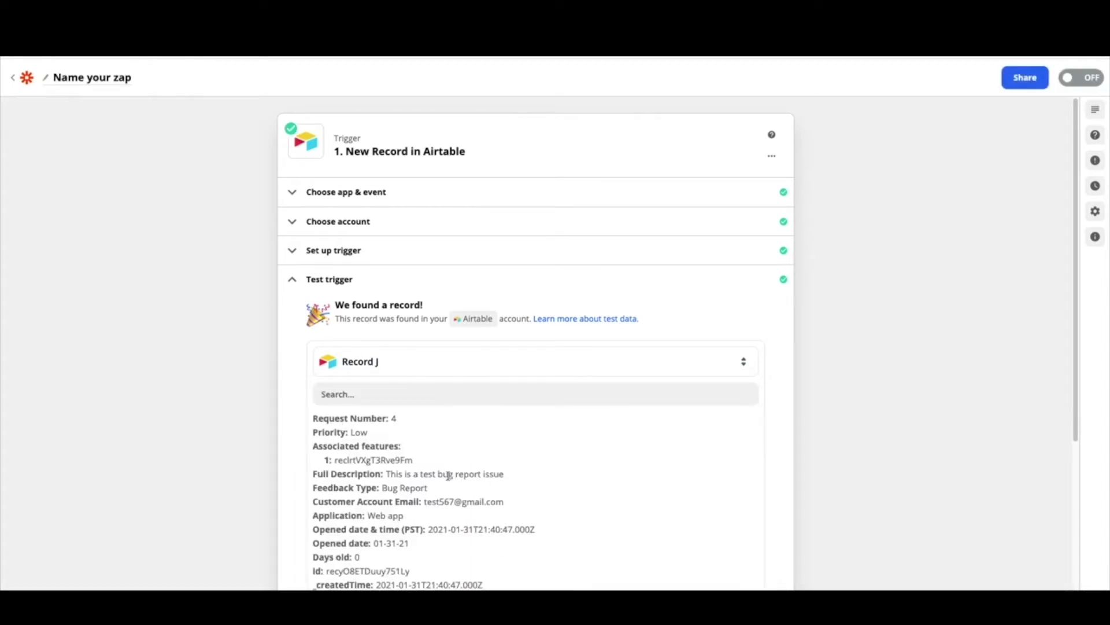
Review Record J's test data and continue past the trigger test
scroll(524, 509, "down", 1)
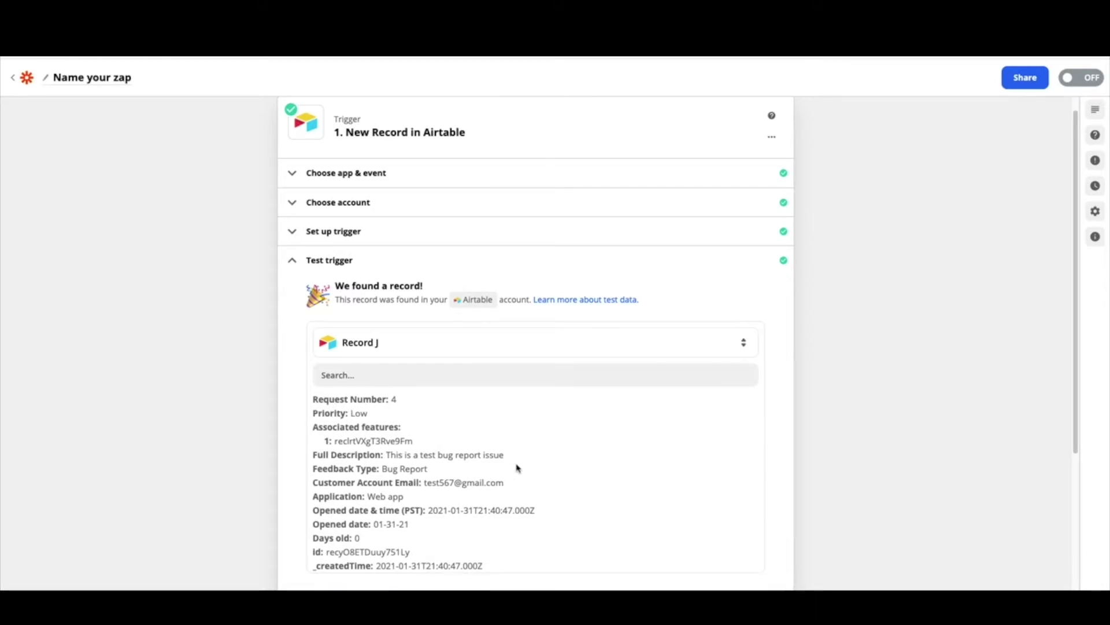
scroll(450, 450, "down", 1)
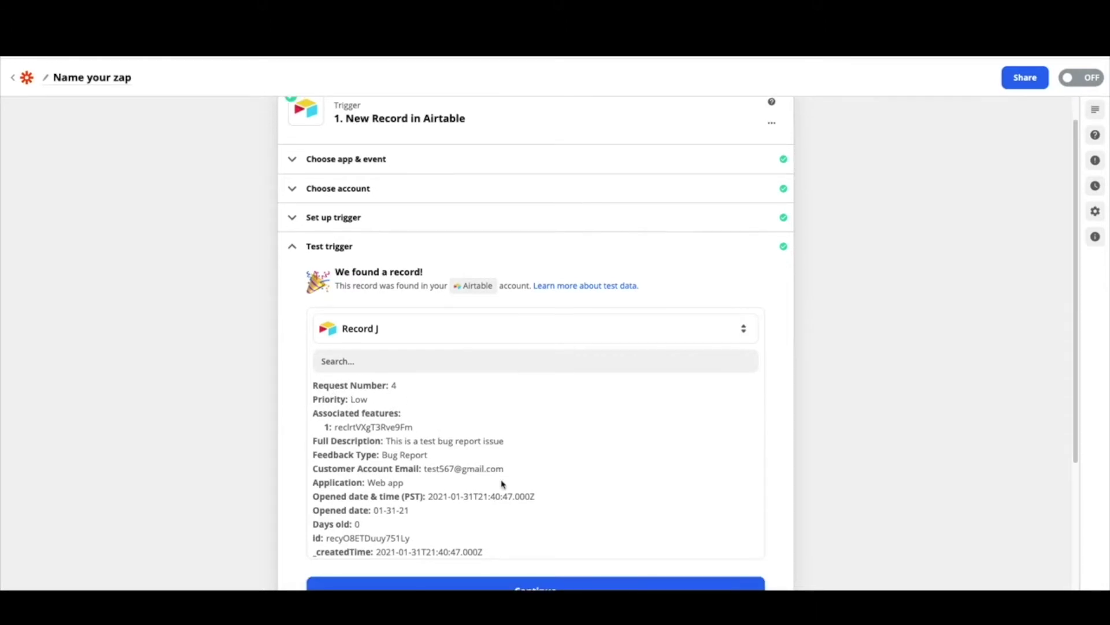
left_click_drag(506, 469, 422, 470)
scroll(546, 464, "down", 2)
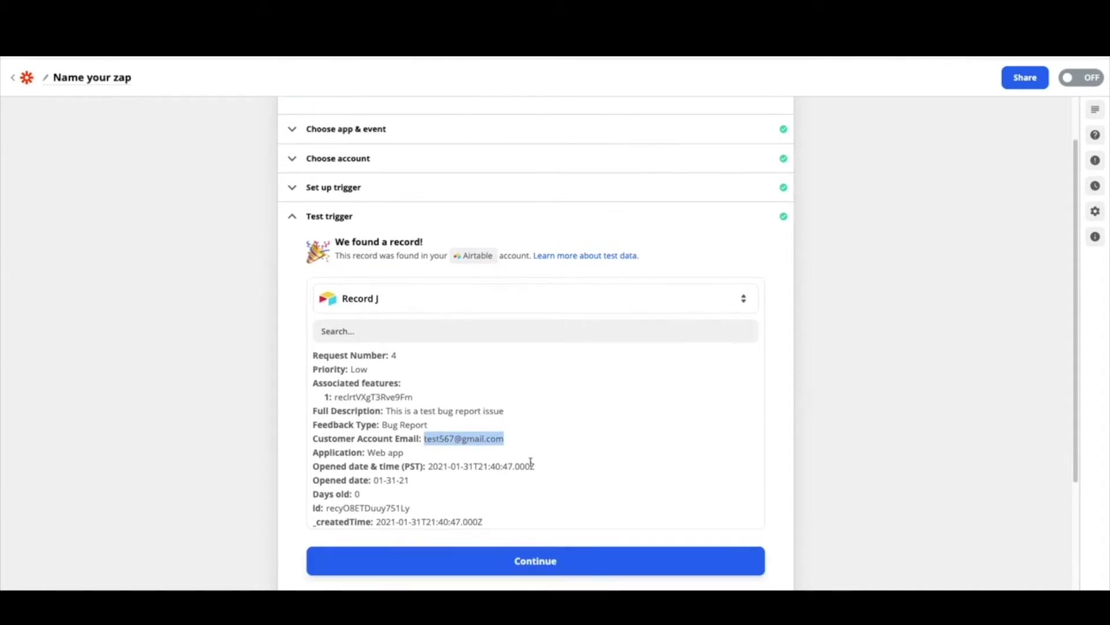
scroll(527, 485, "down", 6)
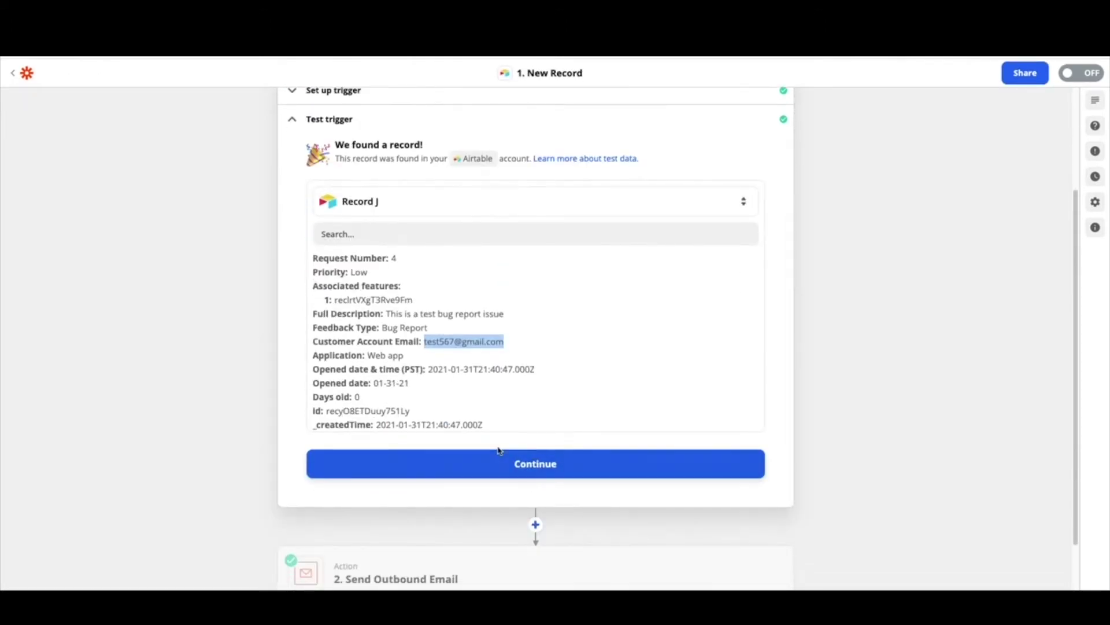
left_click(496, 469)
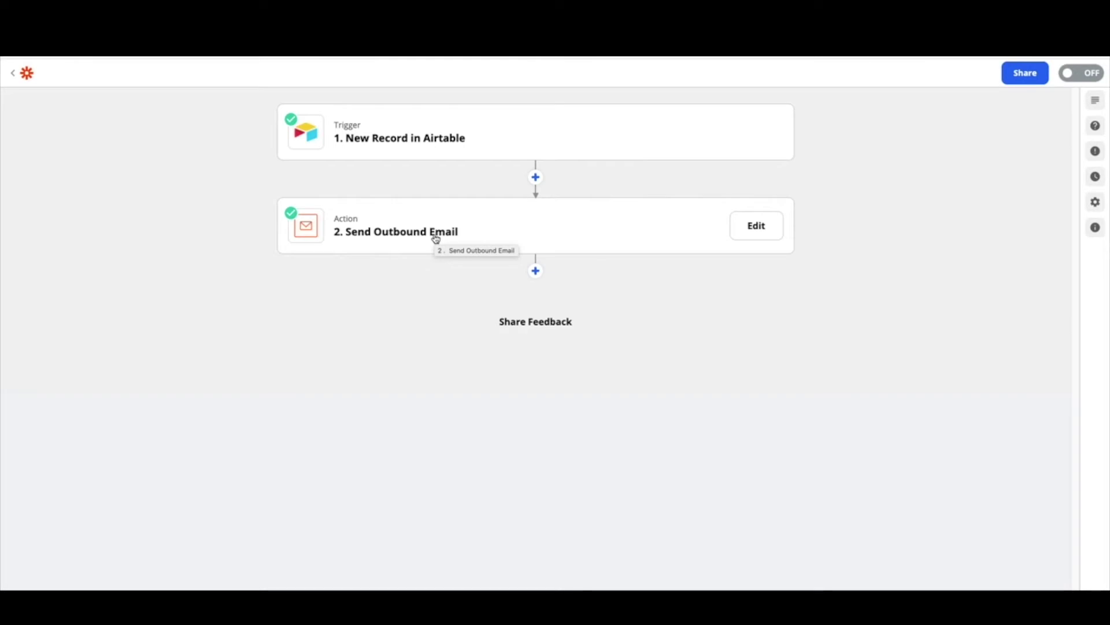
Open the Send Outbound Email action to show its Email by Zapier app and event
left_click(436, 238)
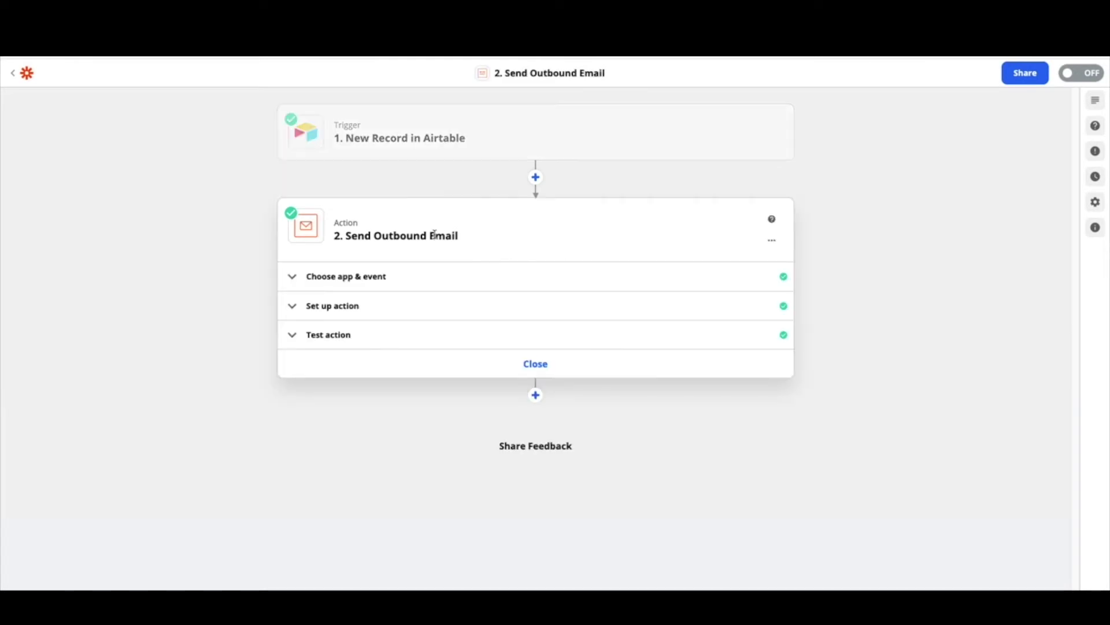
left_click(380, 282)
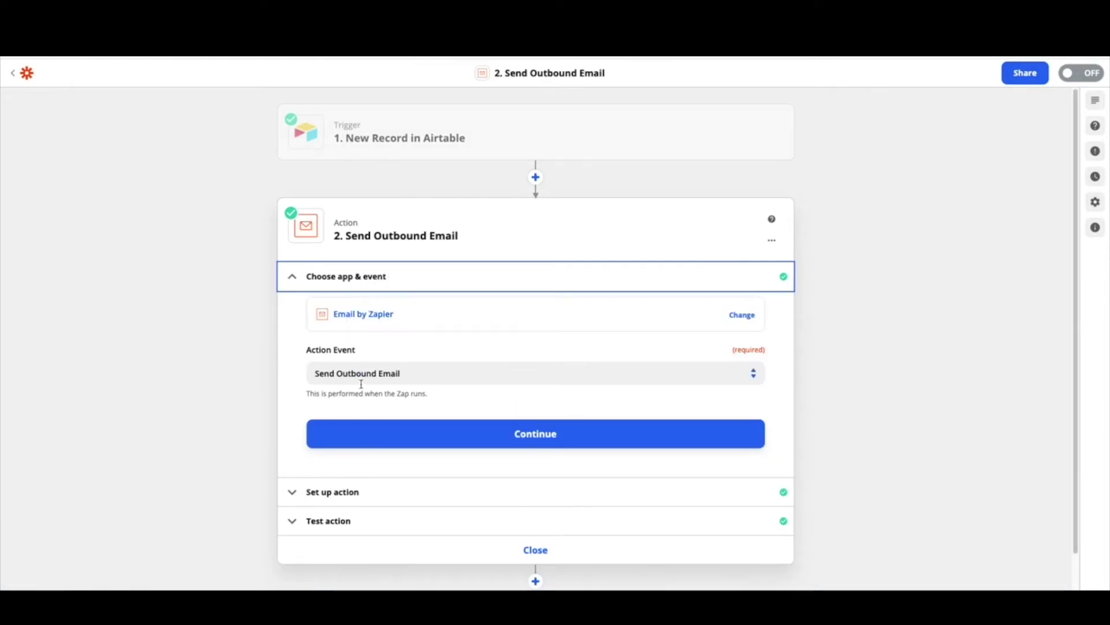
left_click(382, 497)
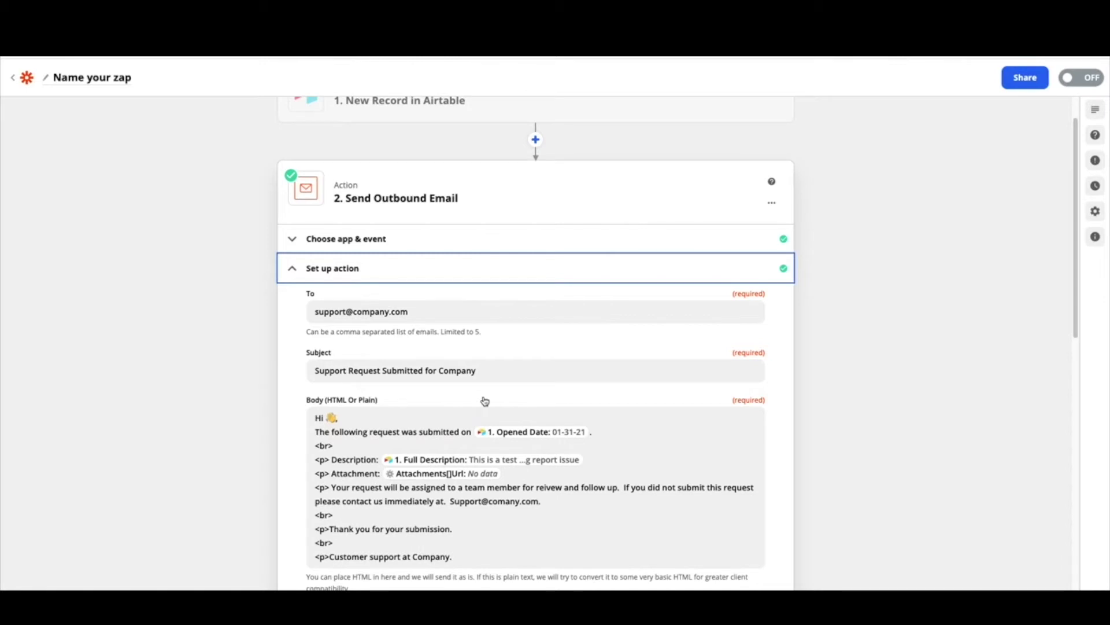
Inspect the To field's support address and the subject 'Support Request Submitted for Company'
left_click(428, 315)
left_click(428, 315)
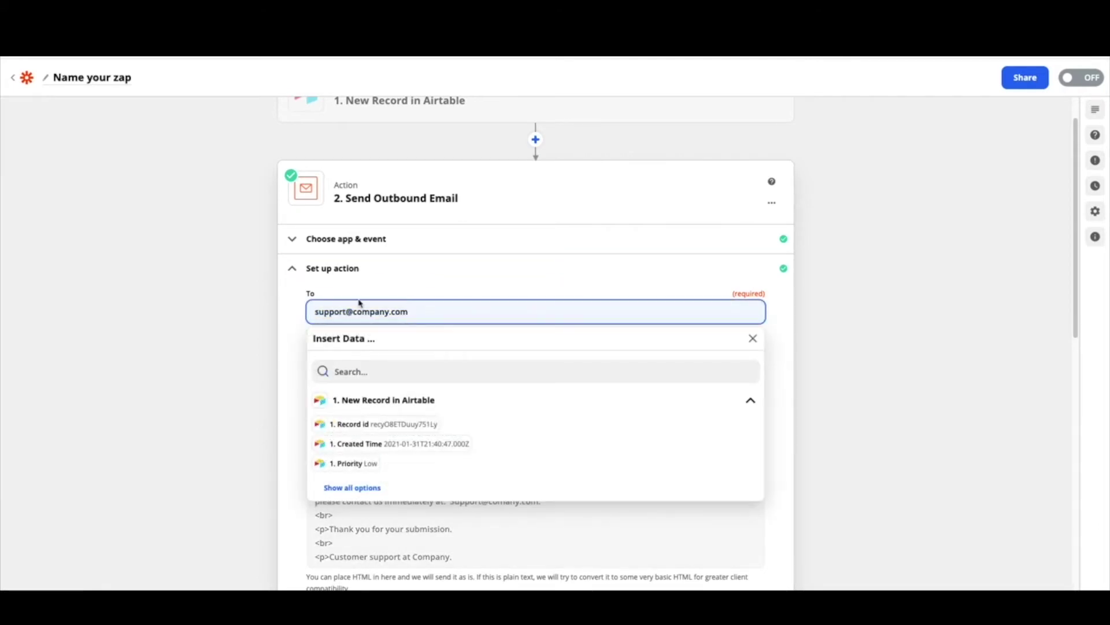
left_click(296, 319)
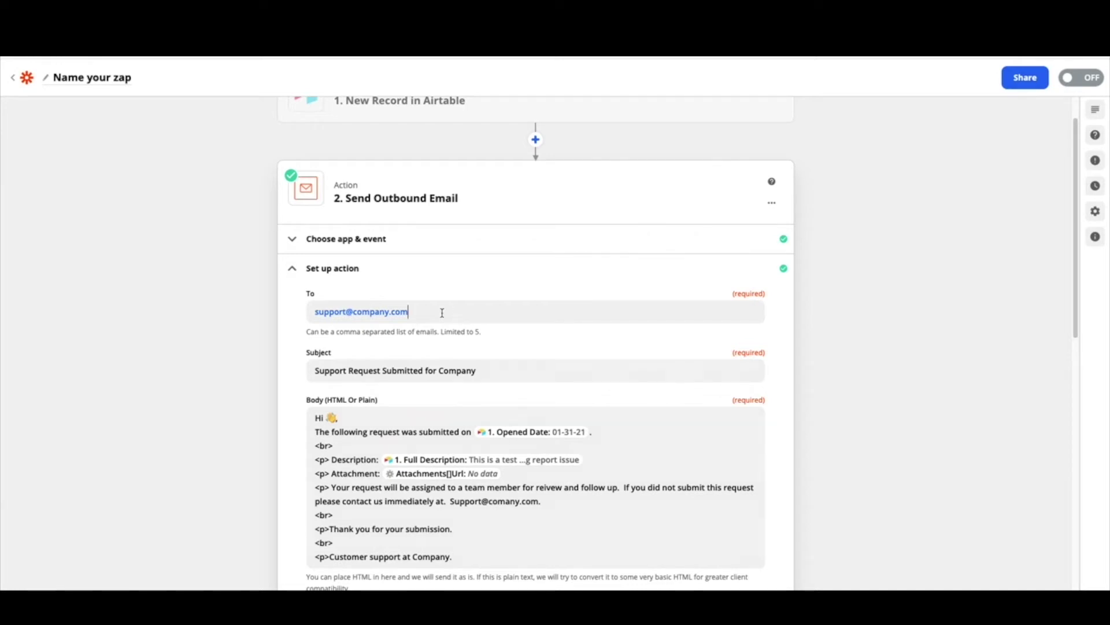
left_click_drag(457, 313, 305, 313)
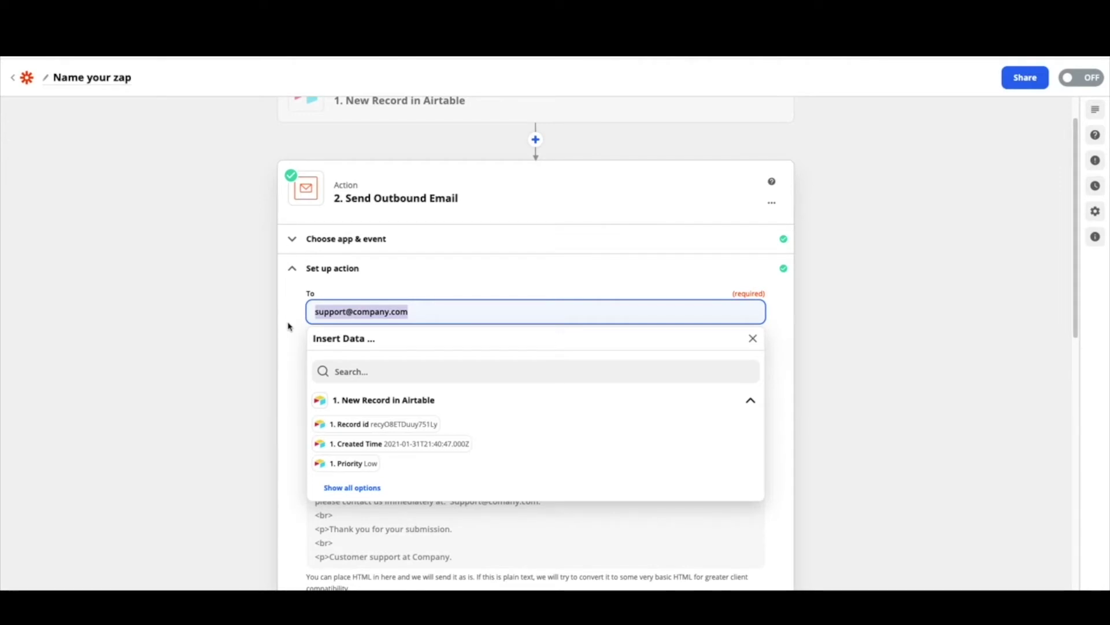
left_click(289, 326)
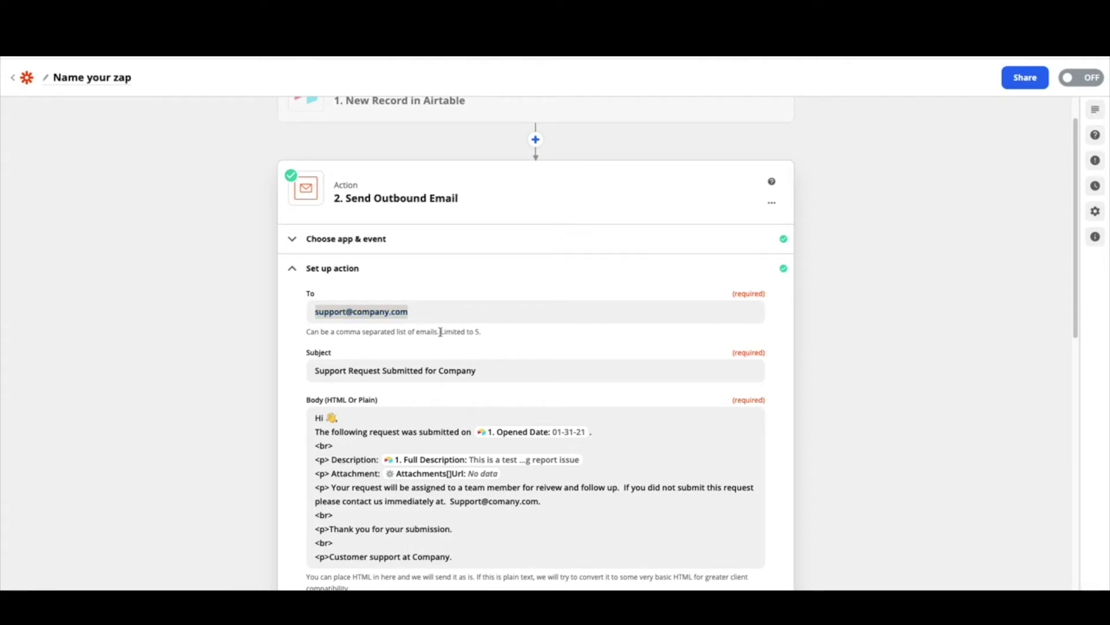
left_click(465, 314)
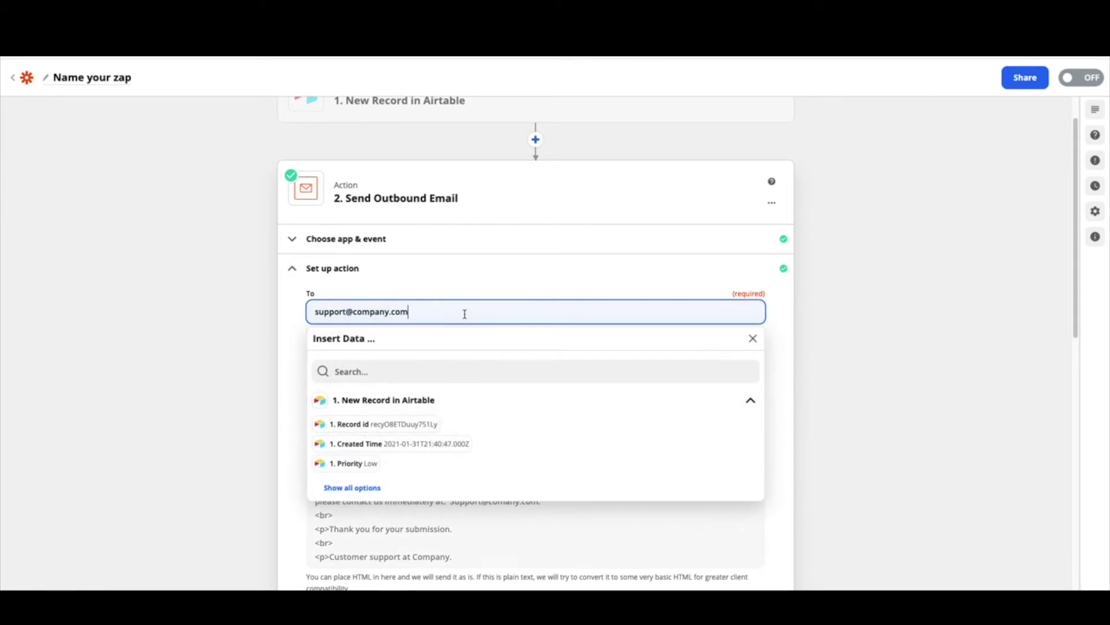
left_click(295, 336)
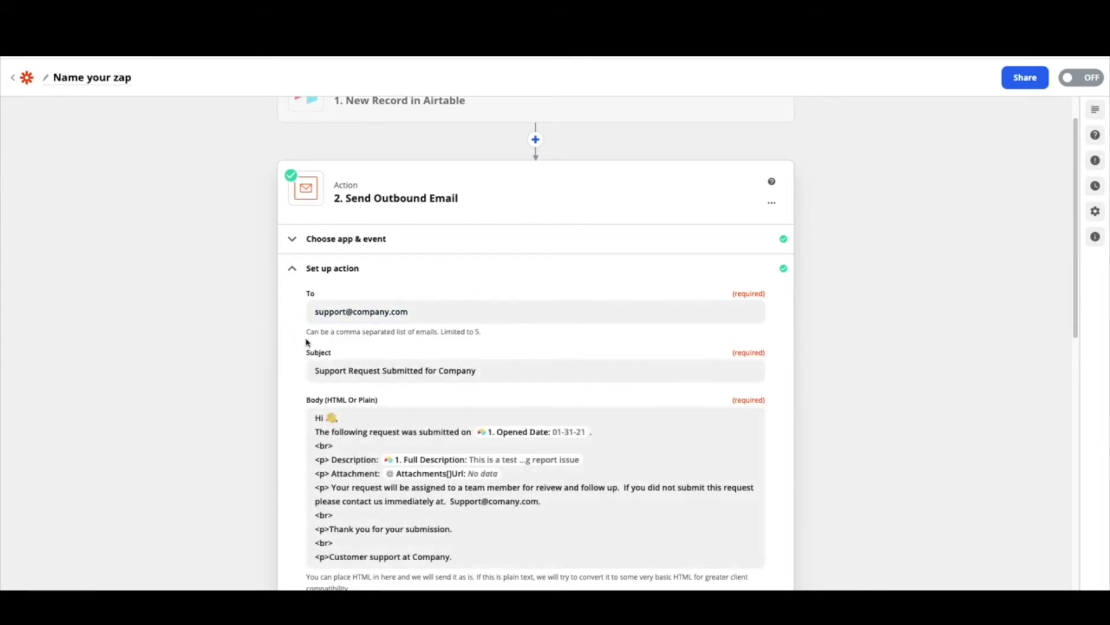
scroll(427, 372, "down", 1)
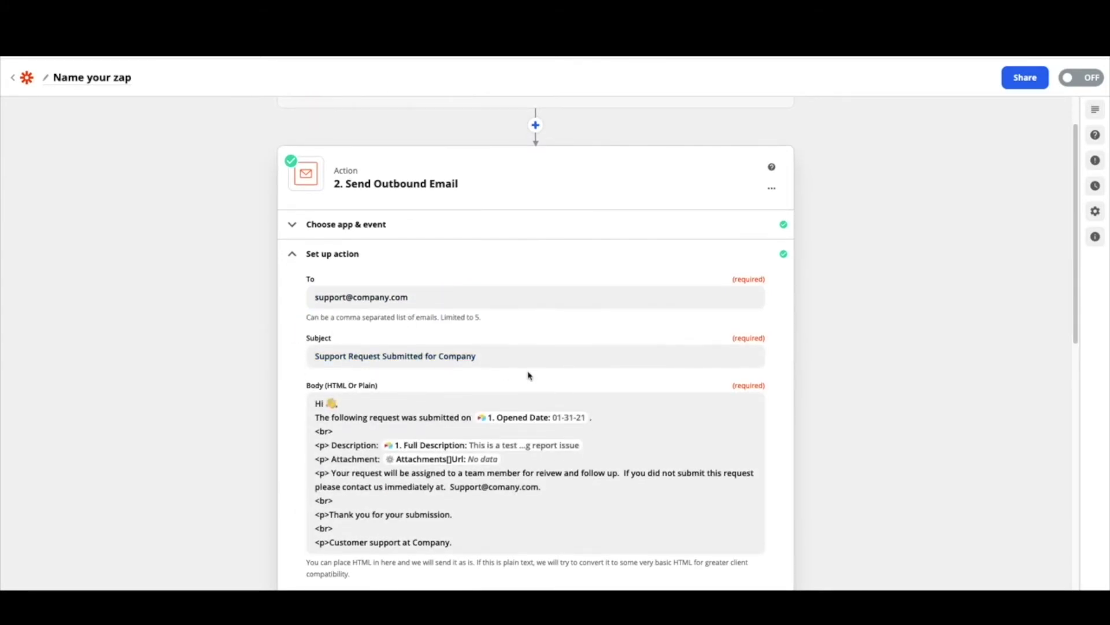
left_click(502, 357)
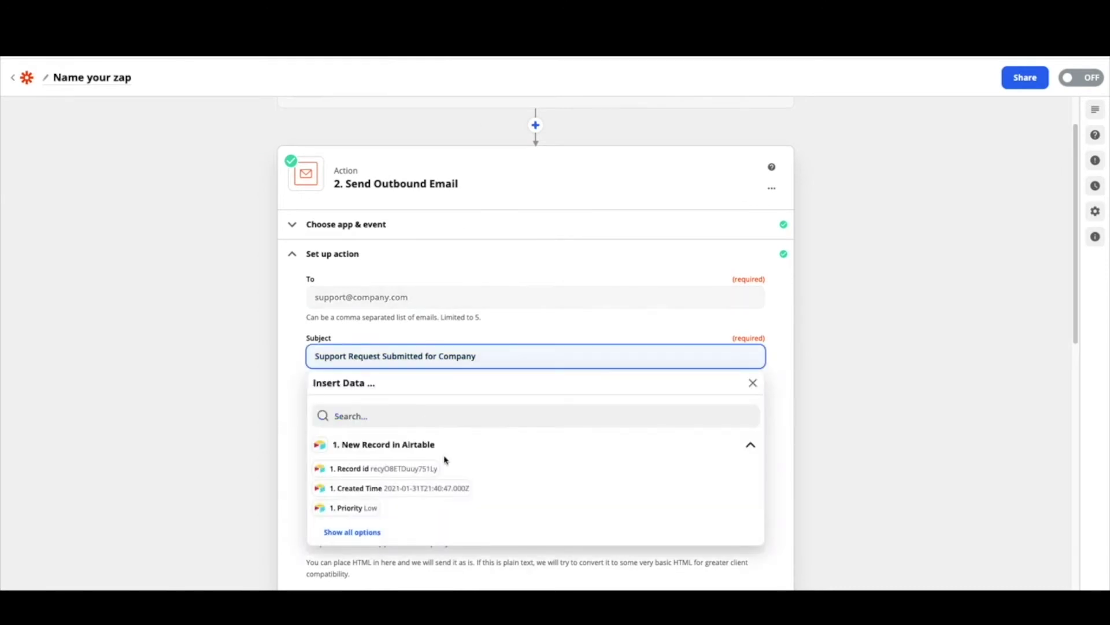
left_click(372, 532)
scroll(515, 526, "down", 2)
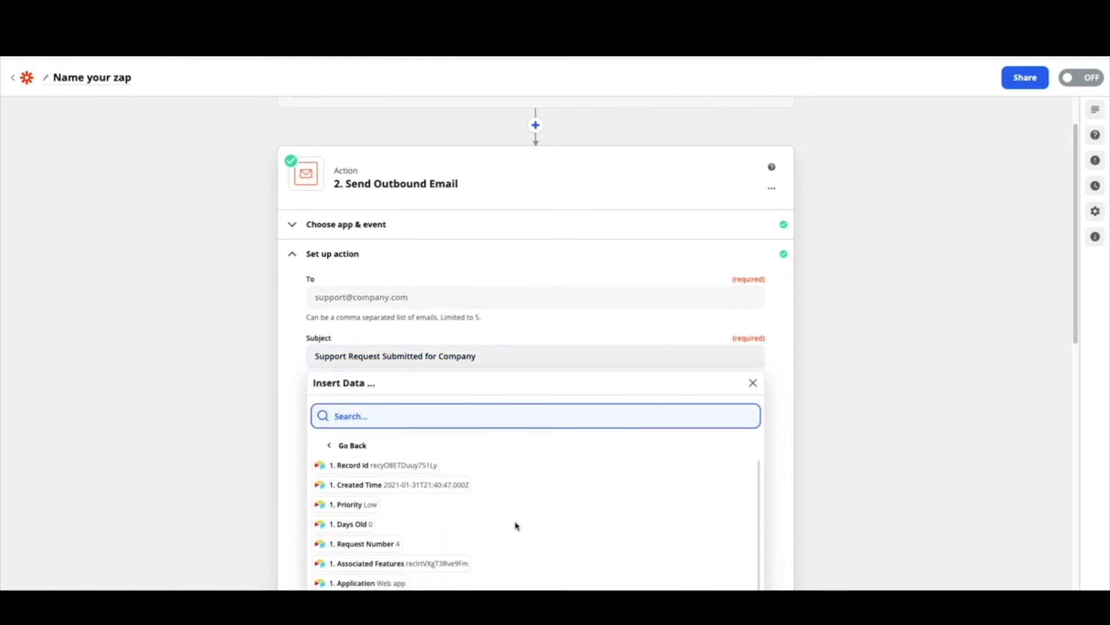
scroll(479, 542, "down", 2)
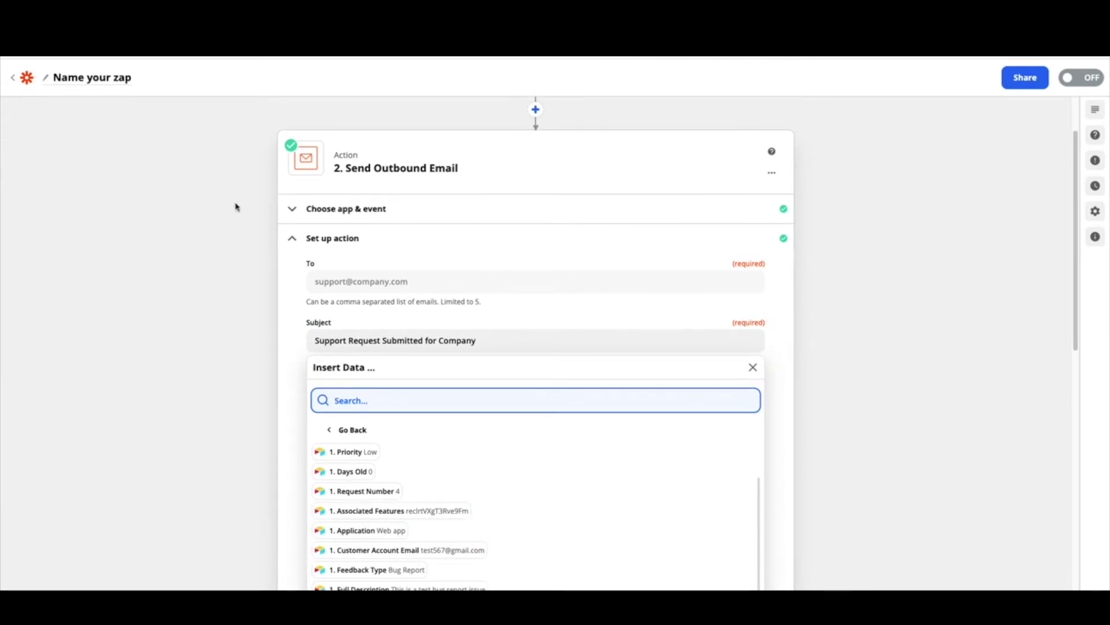
left_click(296, 400)
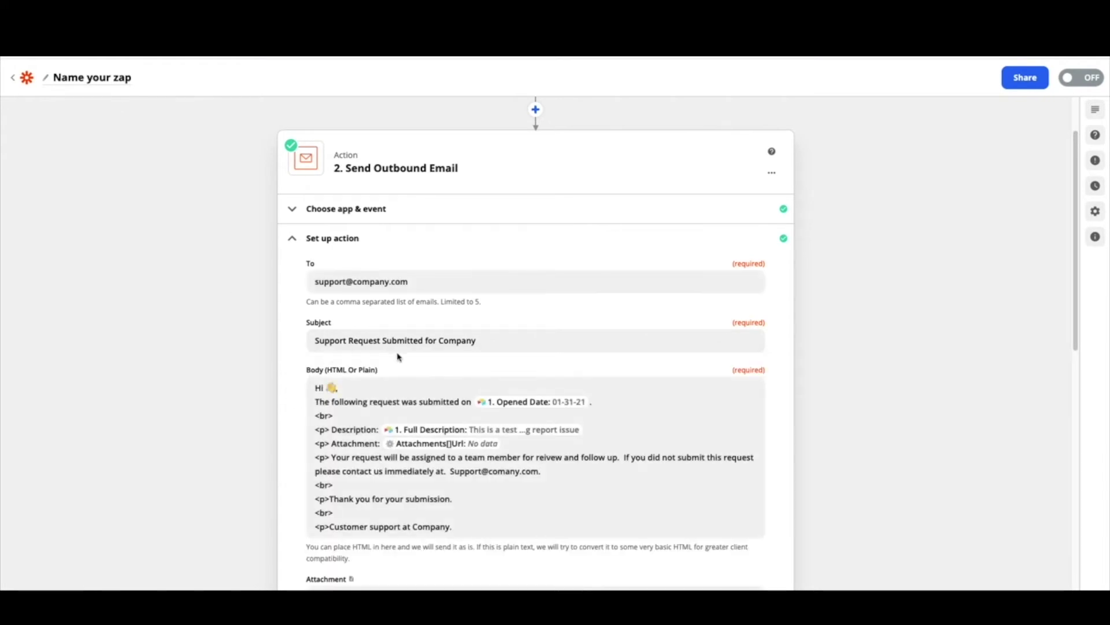
left_click(505, 342)
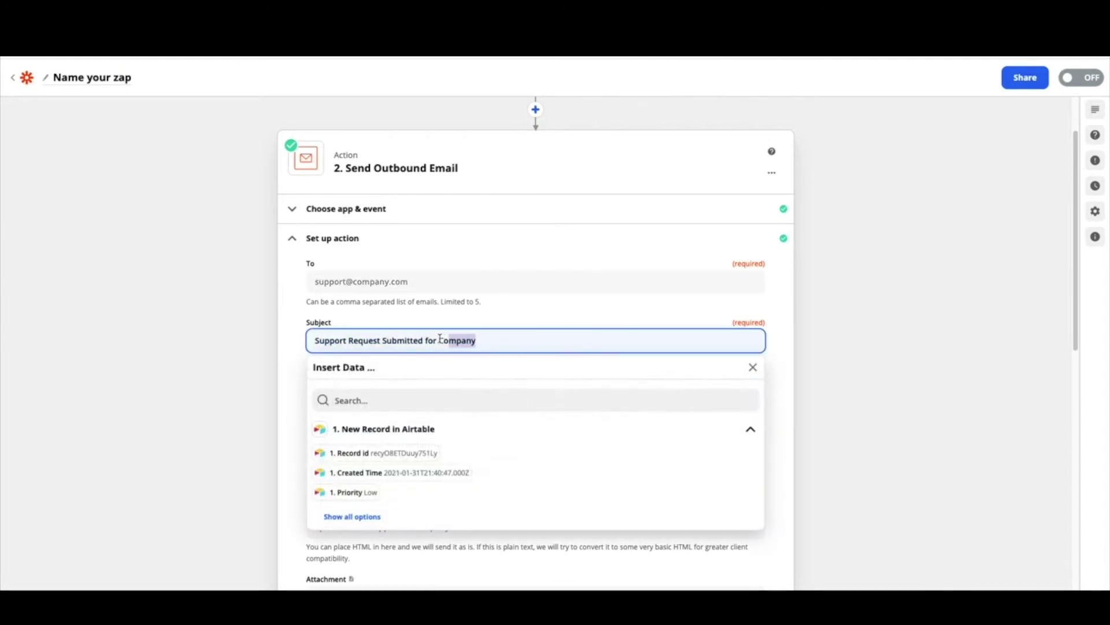
double_click(498, 341)
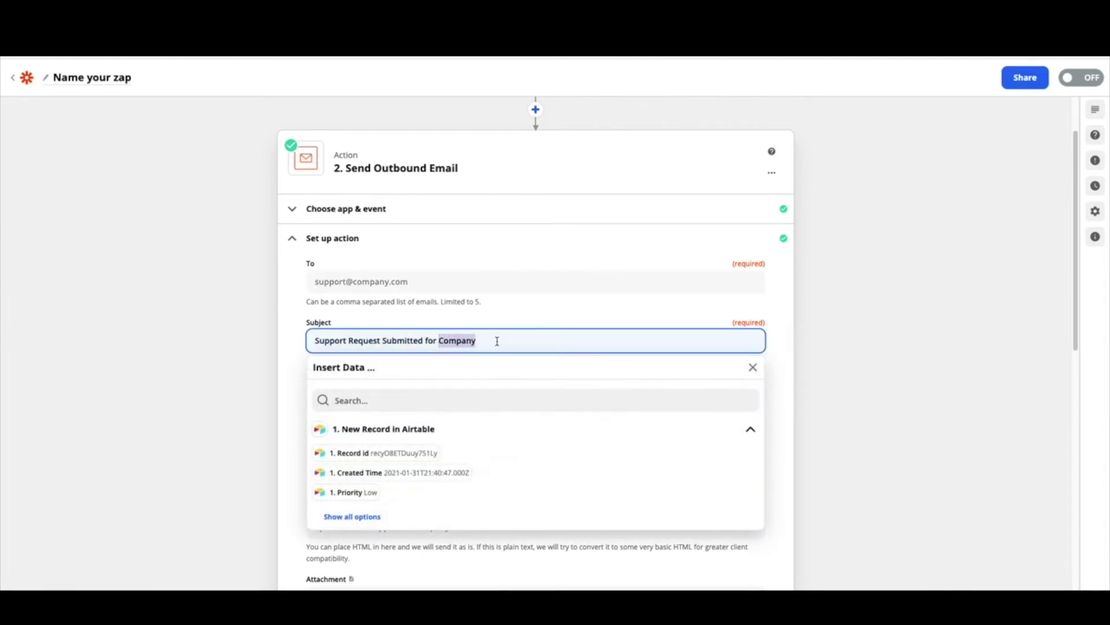
left_click(286, 364)
scroll(493, 410, "down", 1)
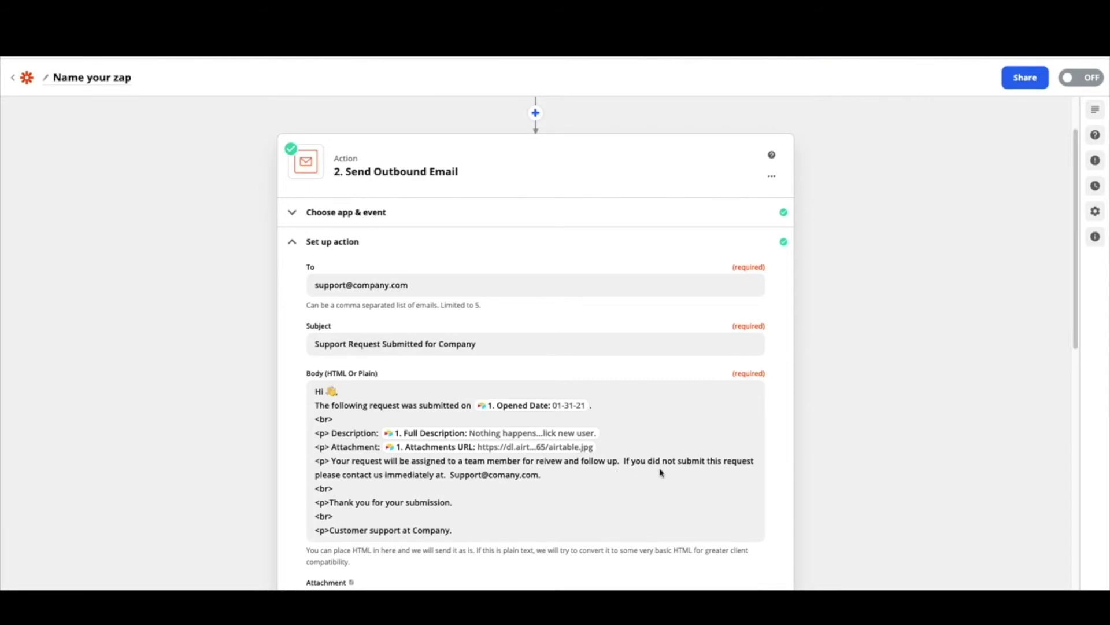
Review the HTML body text, including its closing support contact address
left_click(565, 480)
key("ctrl+a")
left_click_drag(449, 477, 577, 478)
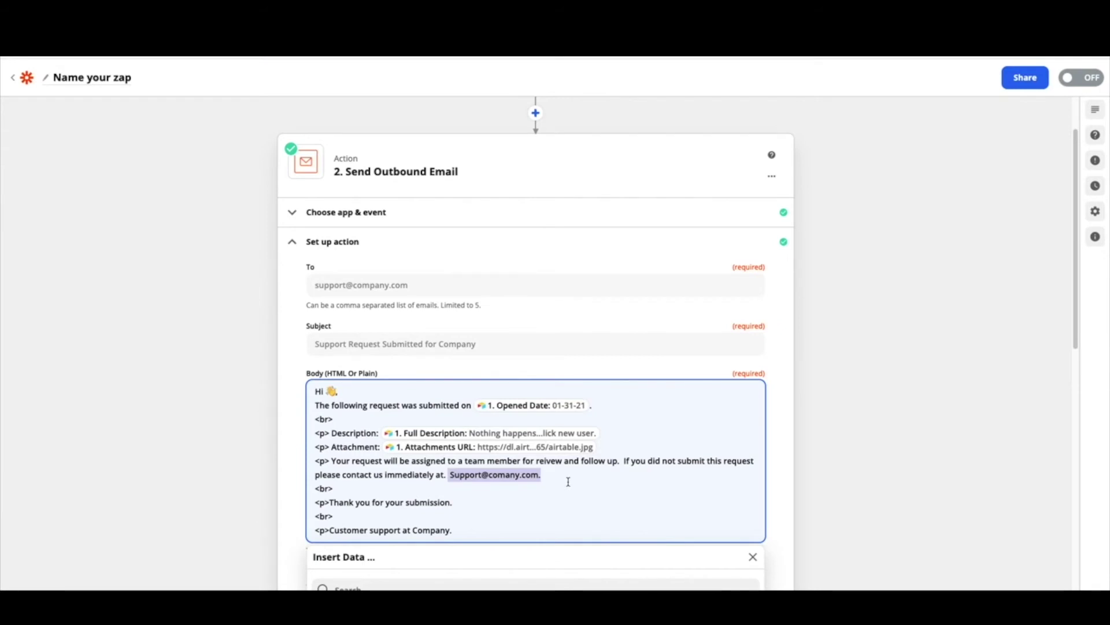
scroll(568, 482, "down", 1)
left_click(376, 473)
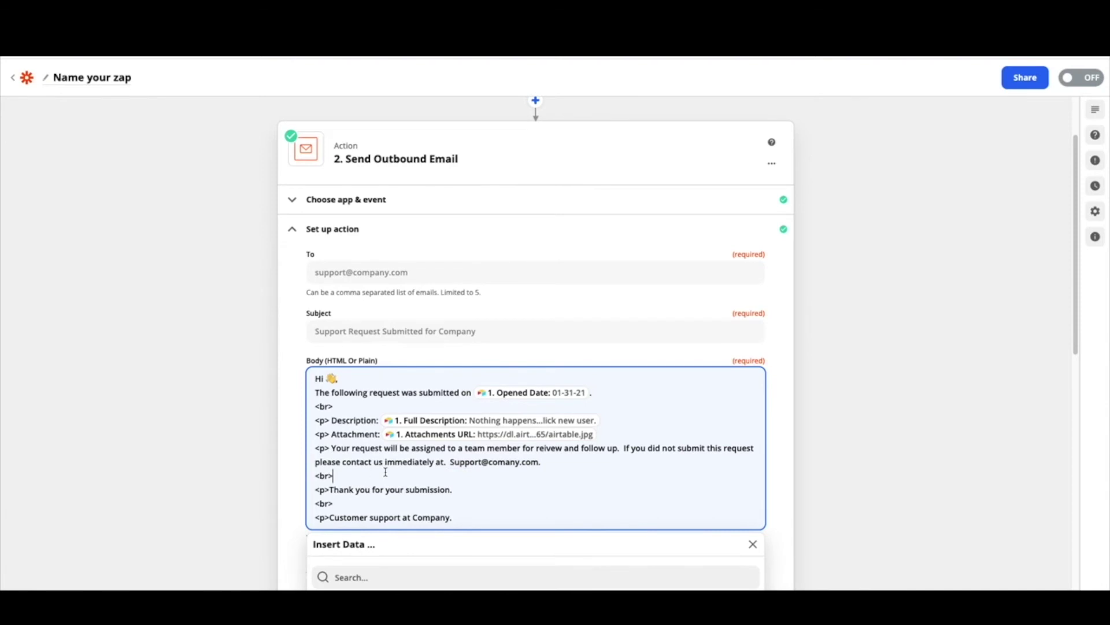
scroll(521, 503, "down", 1)
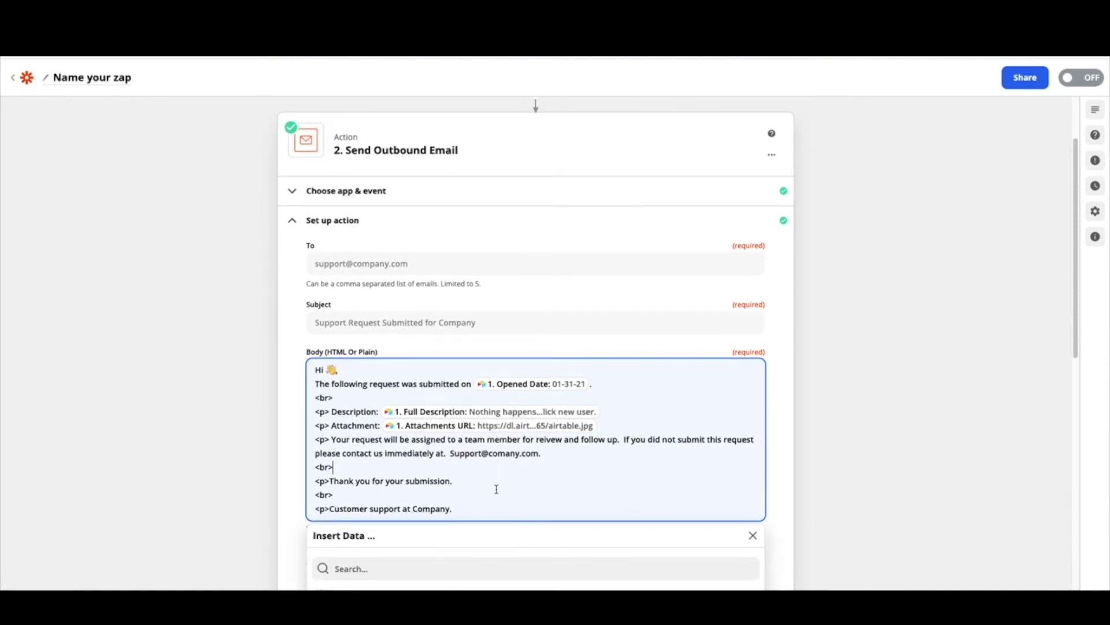
scroll(496, 489, "down", 1)
scroll(496, 490, "down", 1)
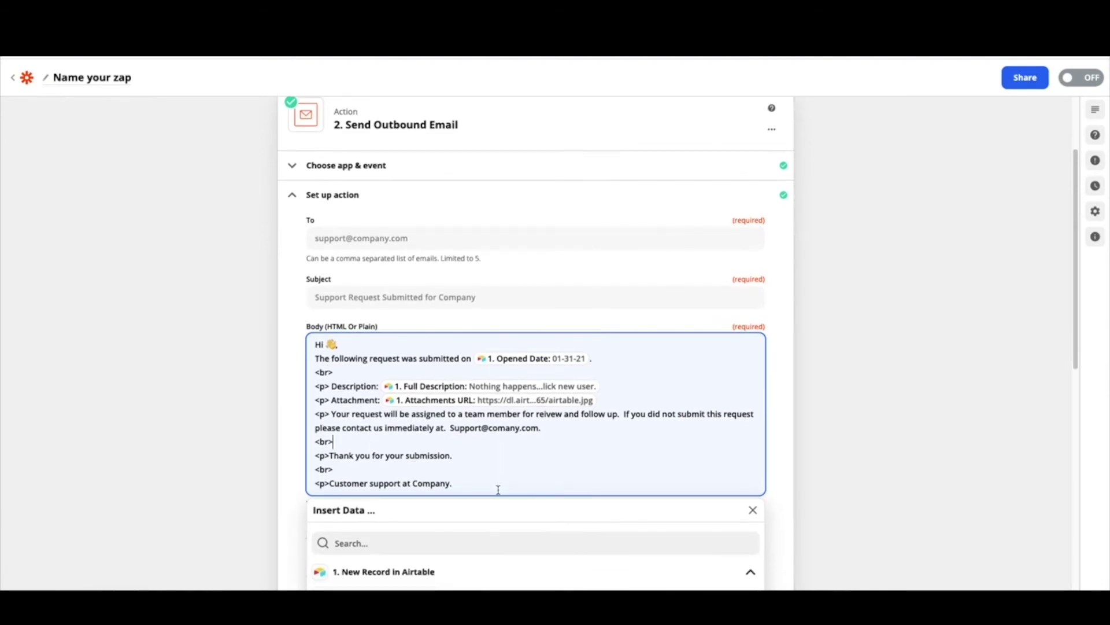
left_click(295, 501)
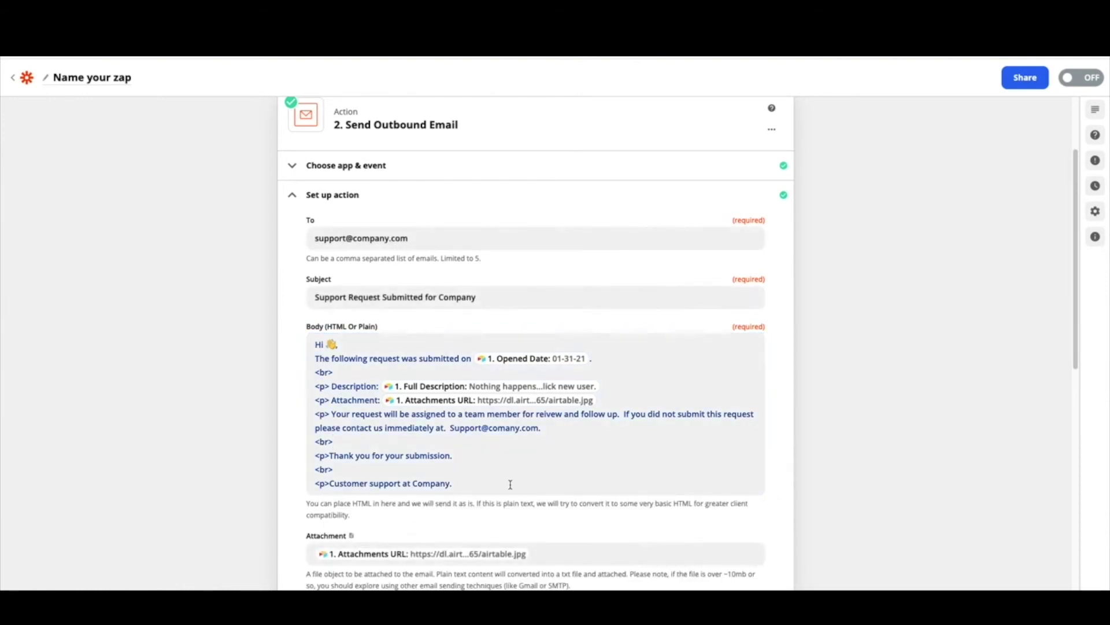
scroll(509, 485, "down", 3)
scroll(519, 486, "down", 1)
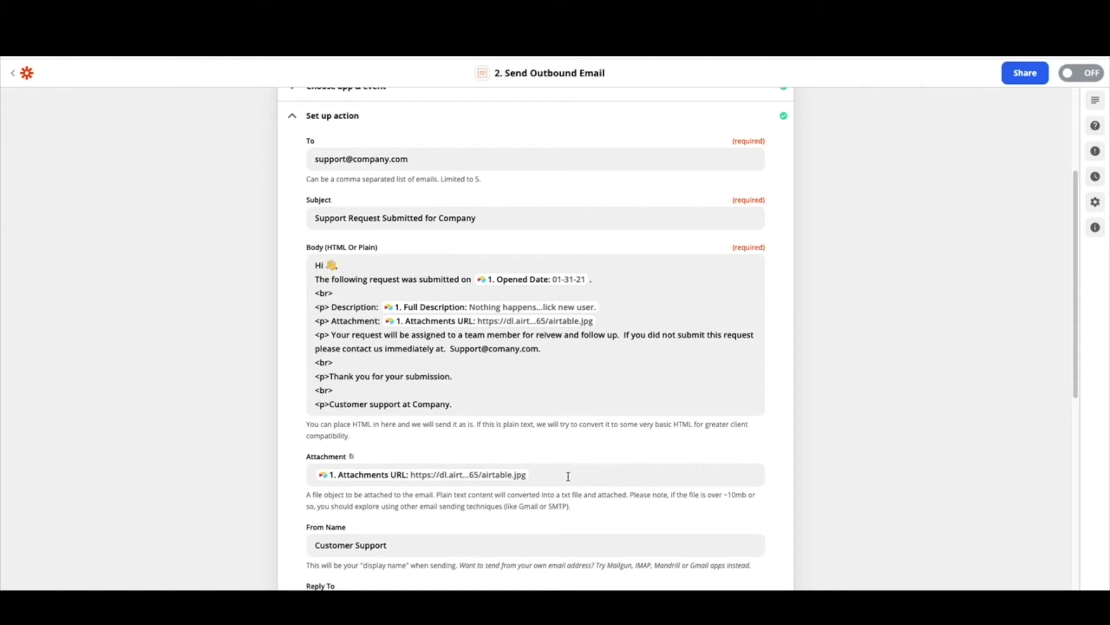
left_click(569, 476)
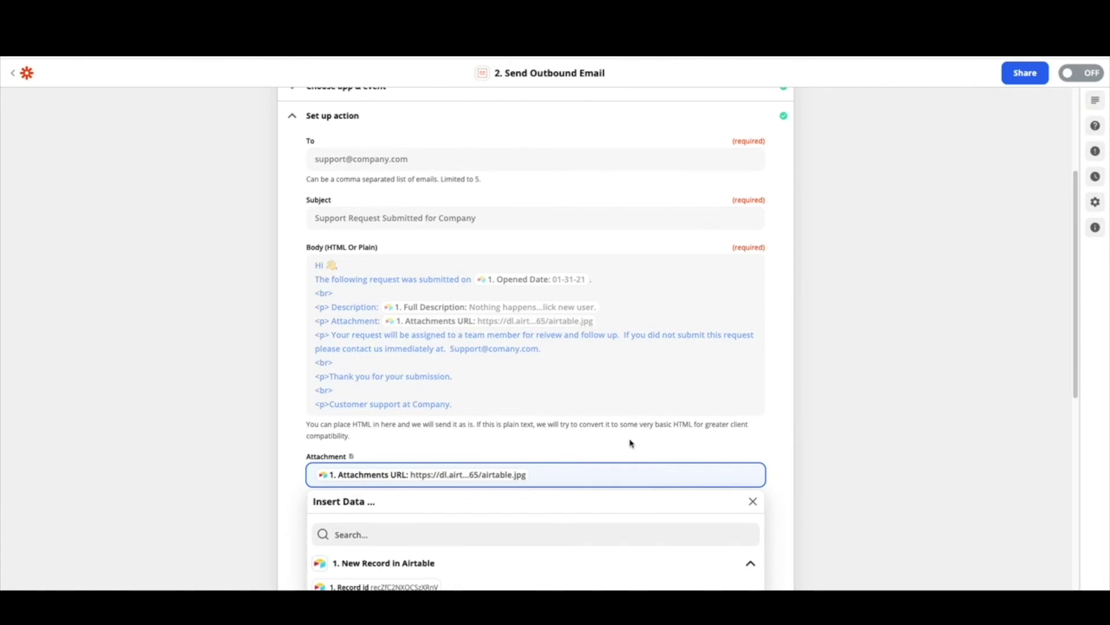
left_click(622, 454)
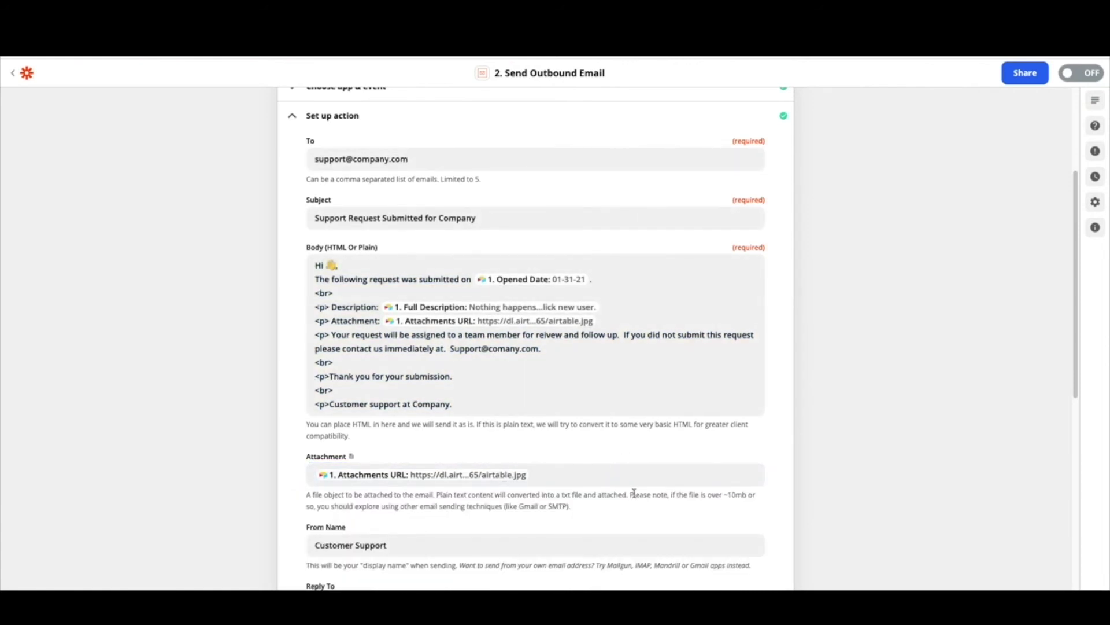
scroll(636, 475, "down", 2)
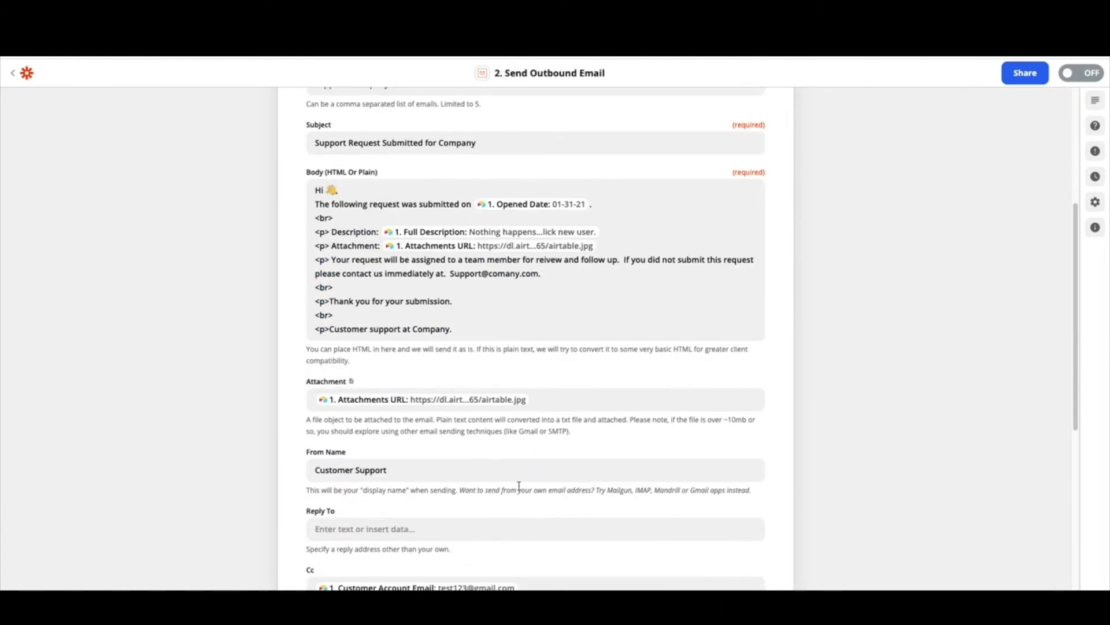
left_click(448, 470)
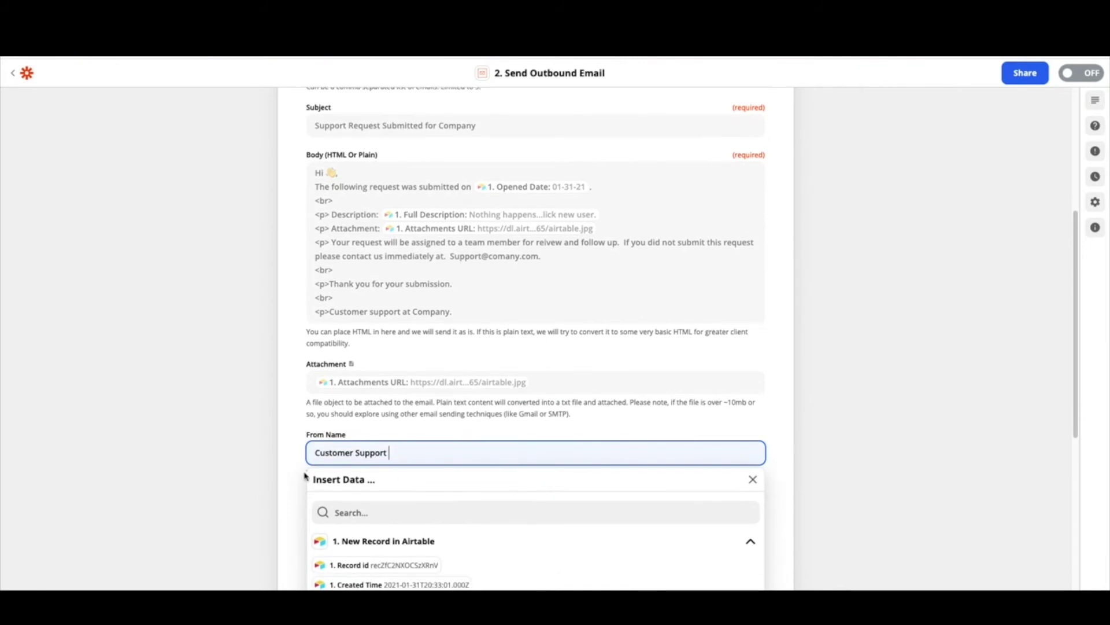
left_click(303, 476)
left_click(304, 475)
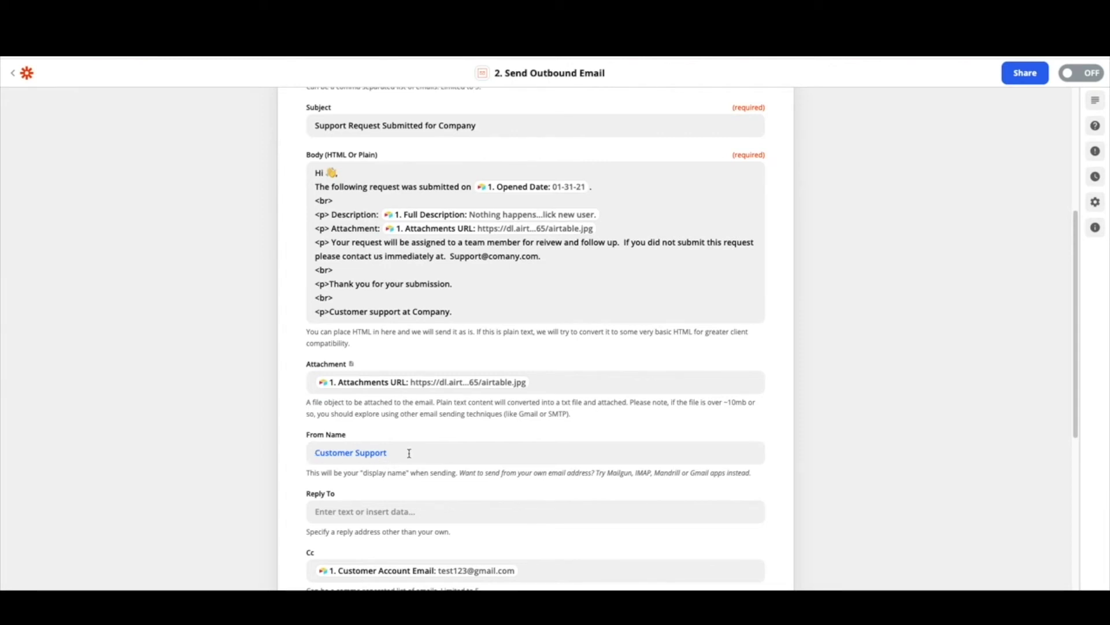
scroll(409, 452, "down", 2)
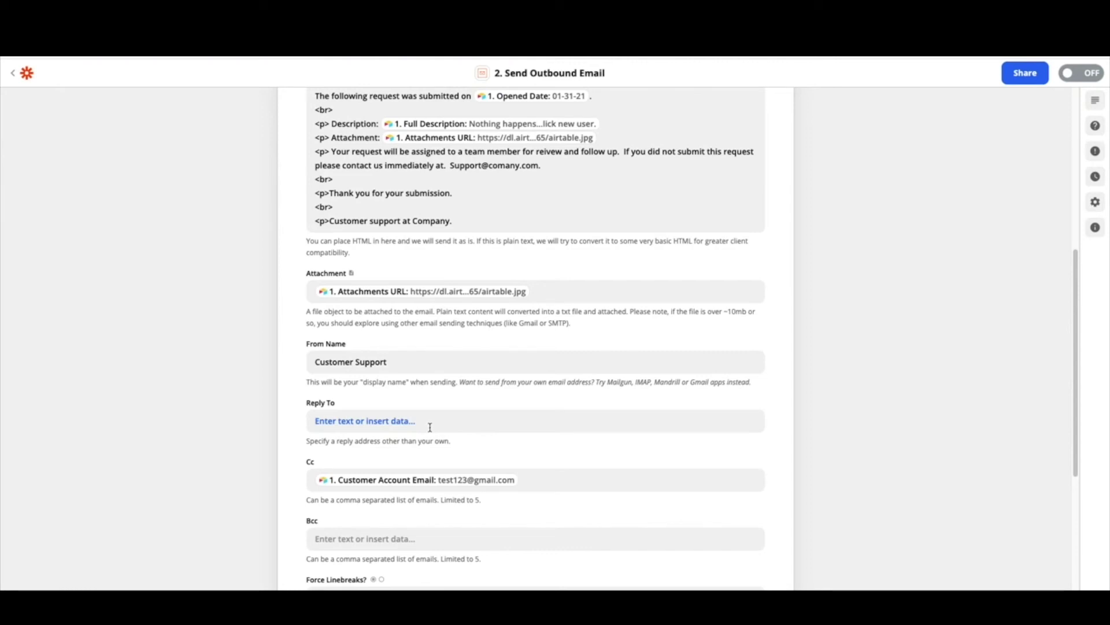
scroll(428, 425, "down", 1)
left_click(532, 462)
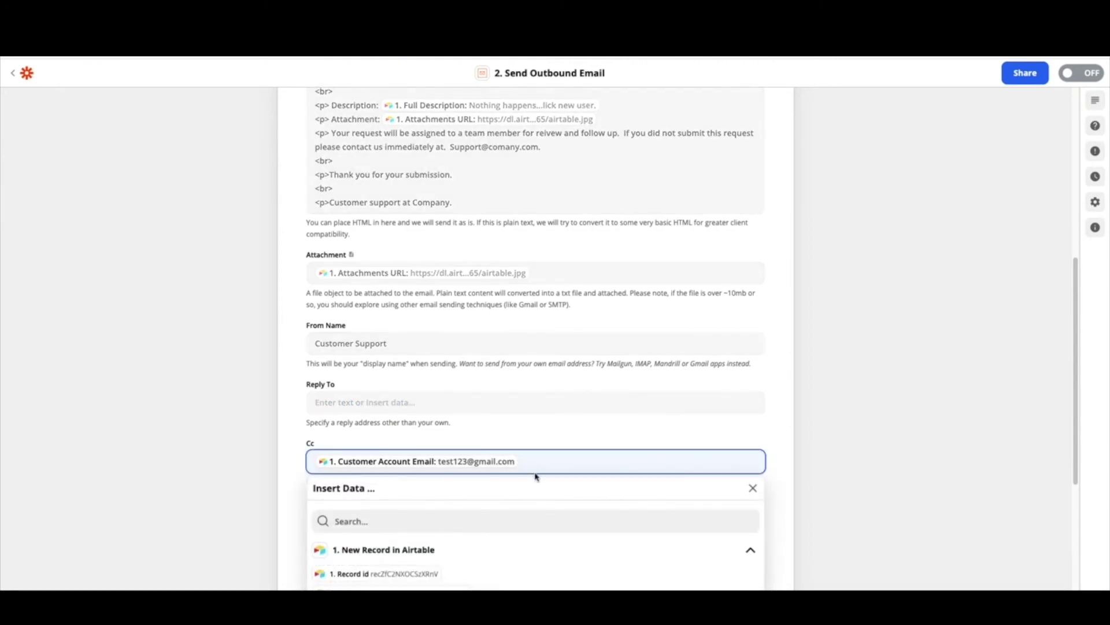
scroll(558, 530, "down", 3)
left_click(382, 580)
scroll(540, 518, "down", 3)
scroll(550, 521, "down", 8)
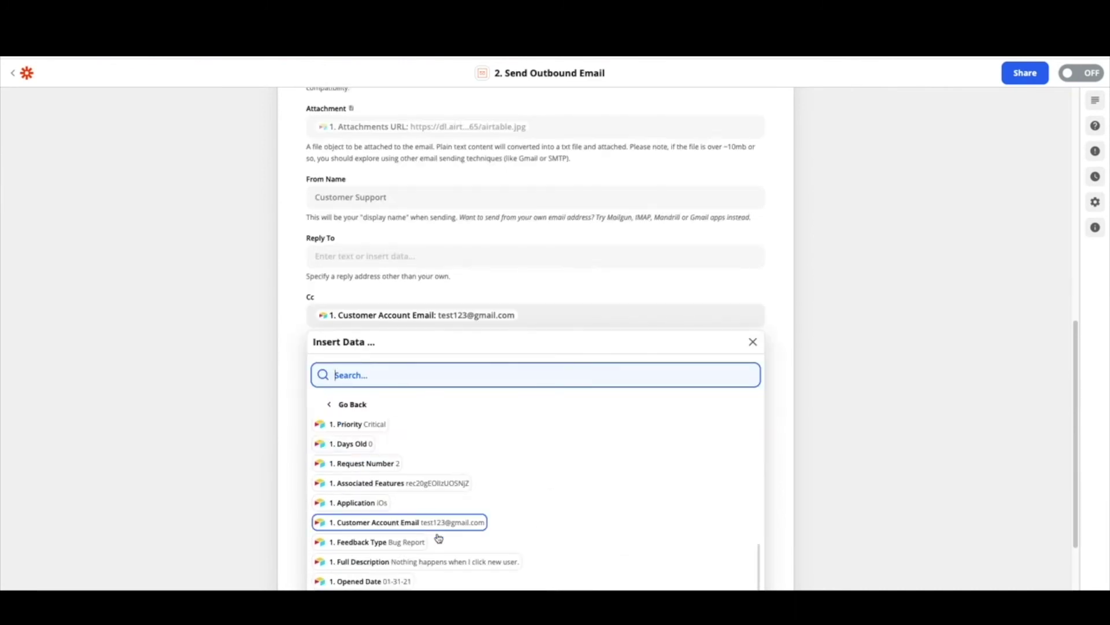
left_click(281, 424)
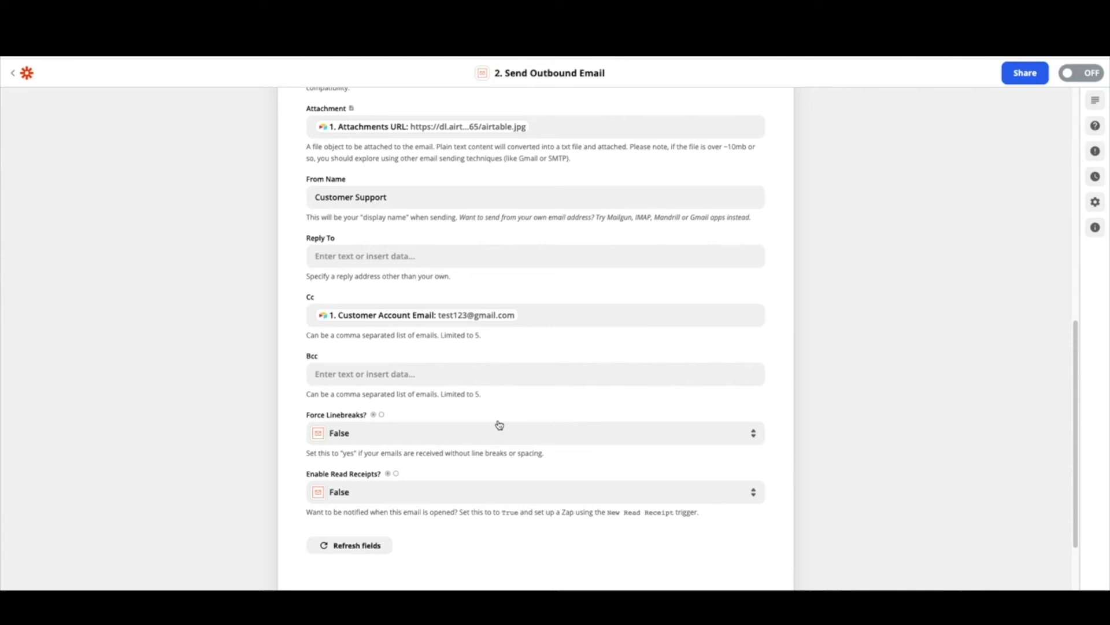
scroll(499, 434, "up", 5)
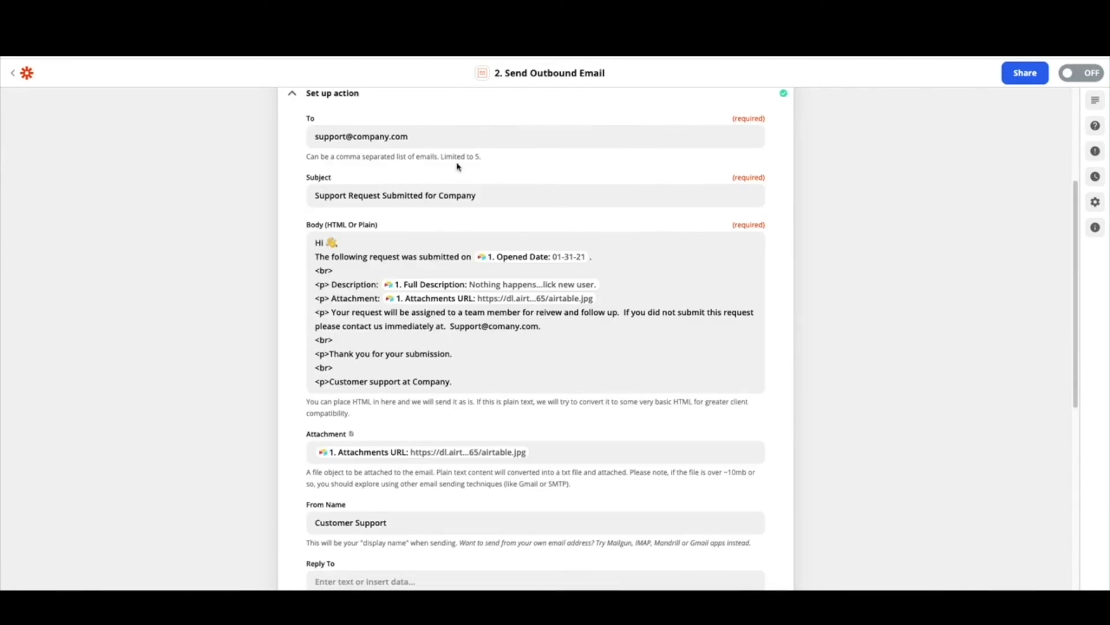
Replace the support address in To with the record's Customer Account Email field
left_click(441, 136)
type(",")
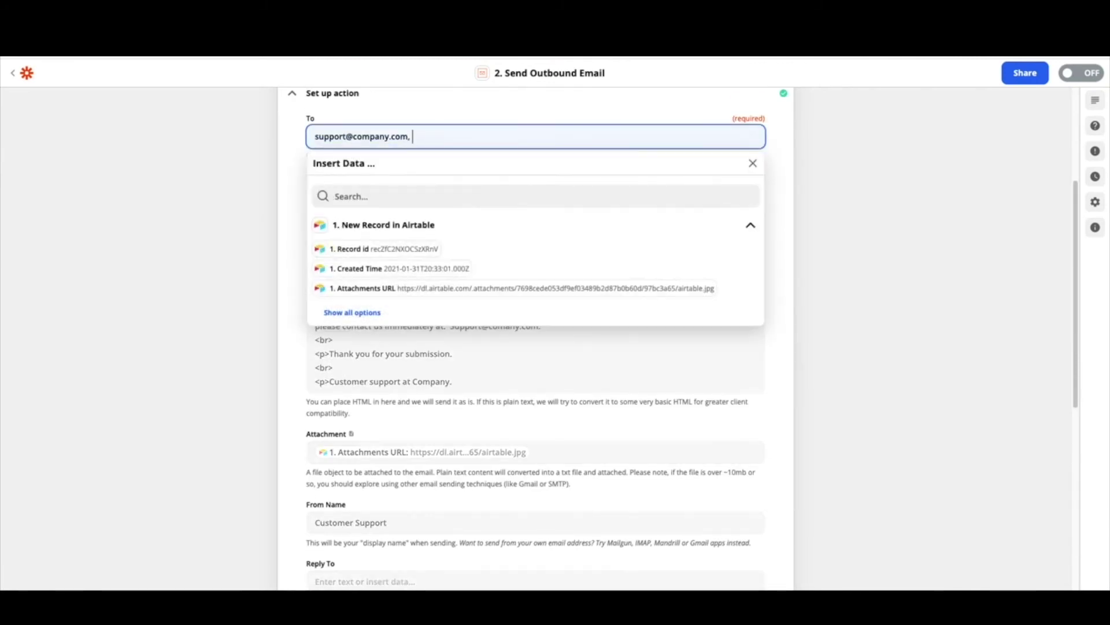
left_click(359, 313)
scroll(485, 363, "down", 8)
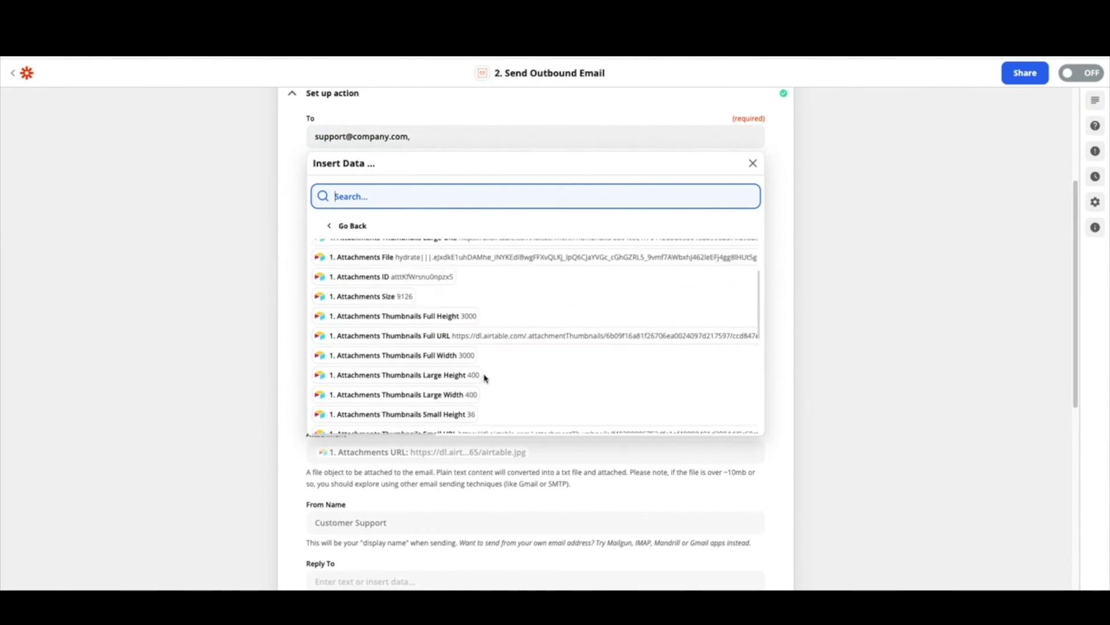
scroll(485, 379, "down", 1)
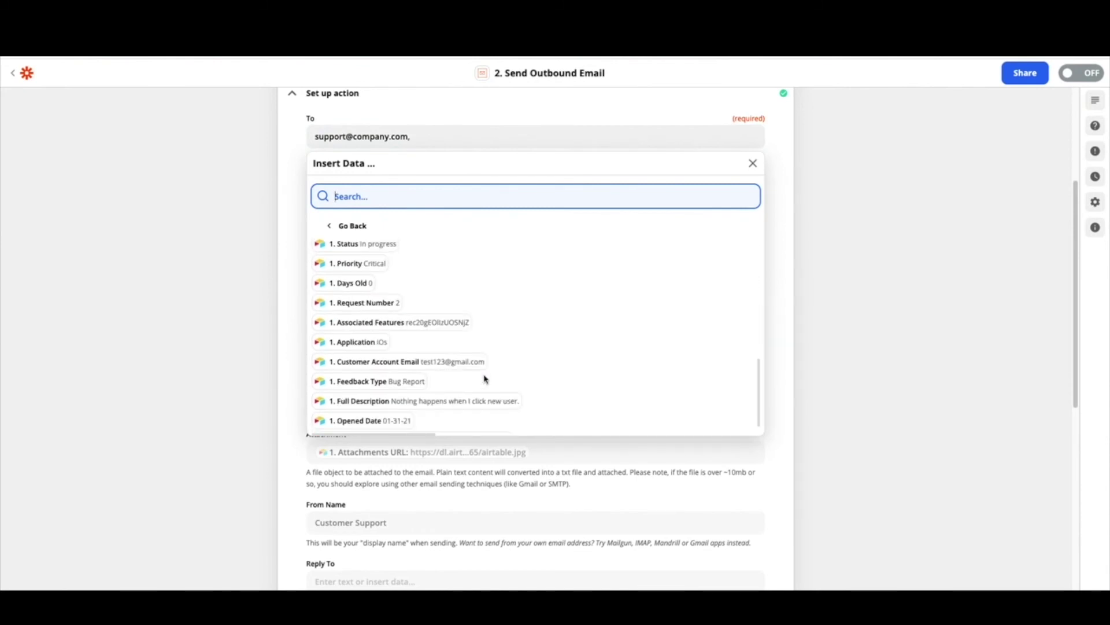
left_click(472, 365)
left_click(297, 219)
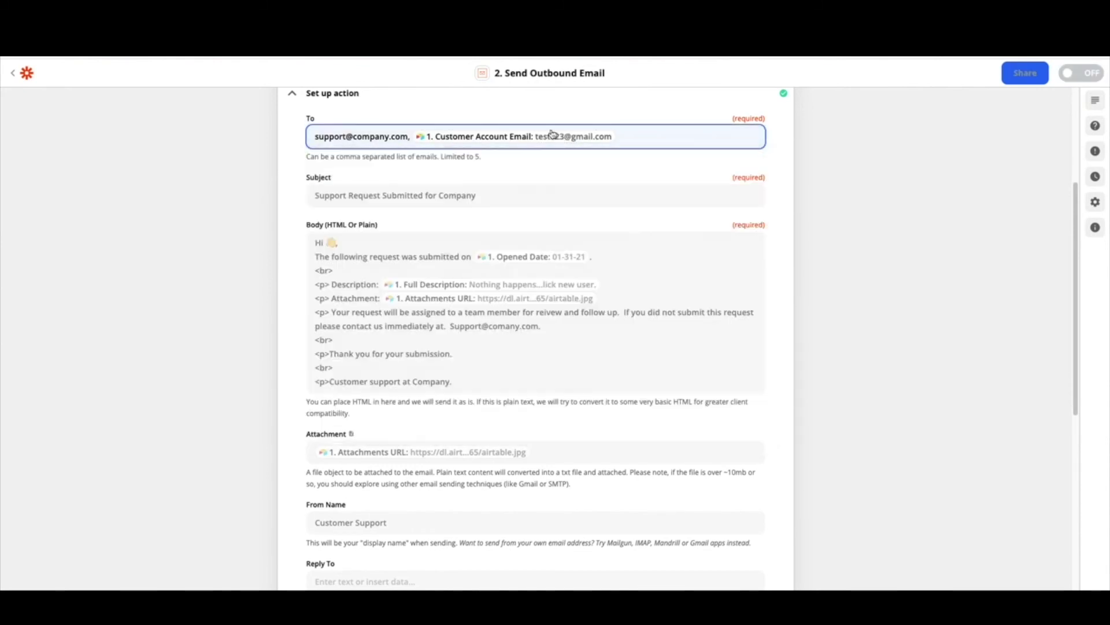
left_click_drag(416, 139, 284, 139)
key("BackSpace")
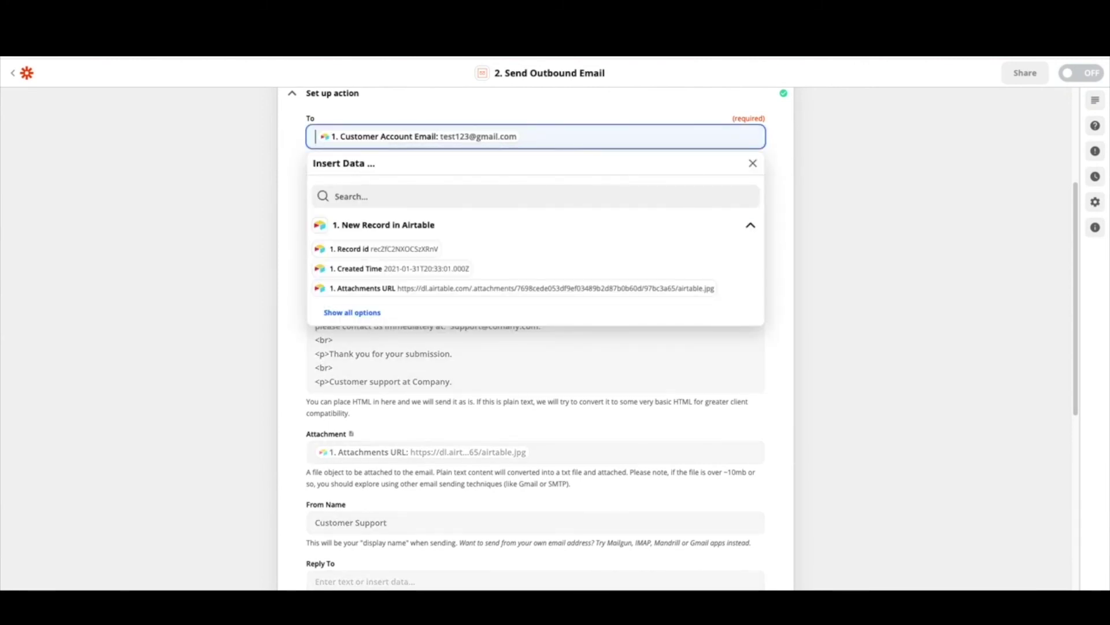
scroll(414, 330, "down", 4)
Replace Cc's Customer Account Email mapping with the support address, fixing the 'comapny' typo
scroll(413, 330, "down", 2)
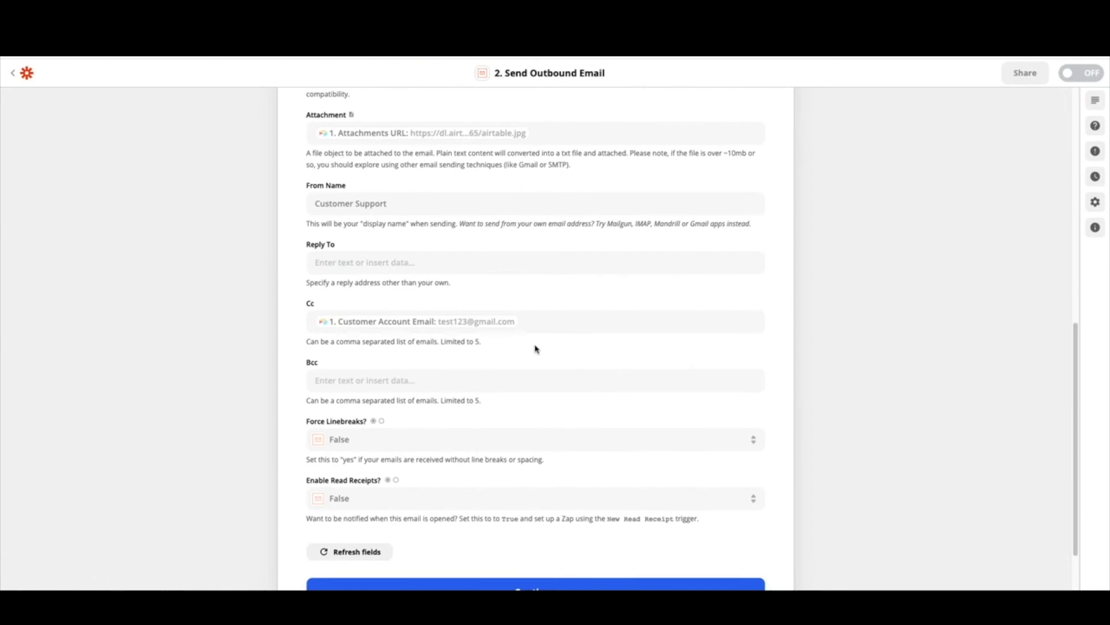
left_click(541, 324)
key("BackSpace")
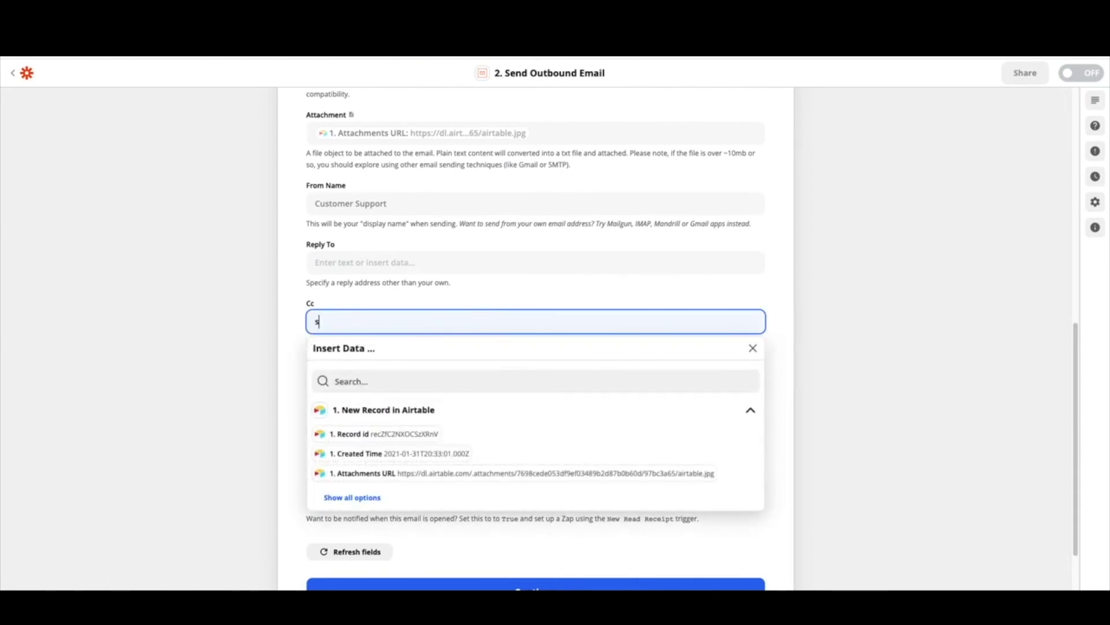
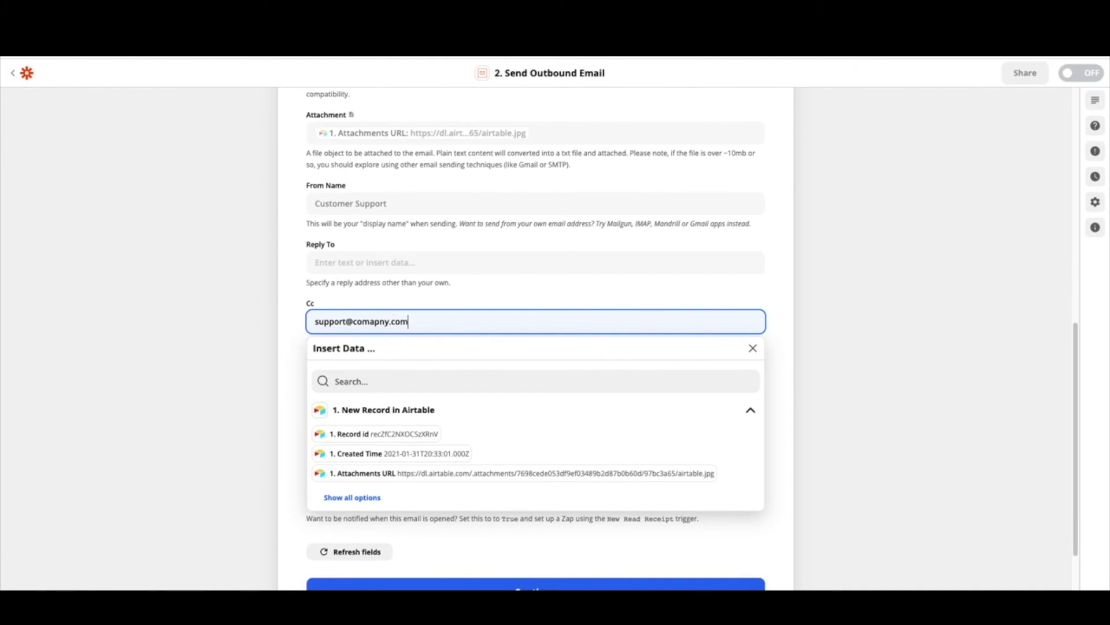
left_click(376, 322)
key("BackSpace")
type("a")
left_click(296, 344)
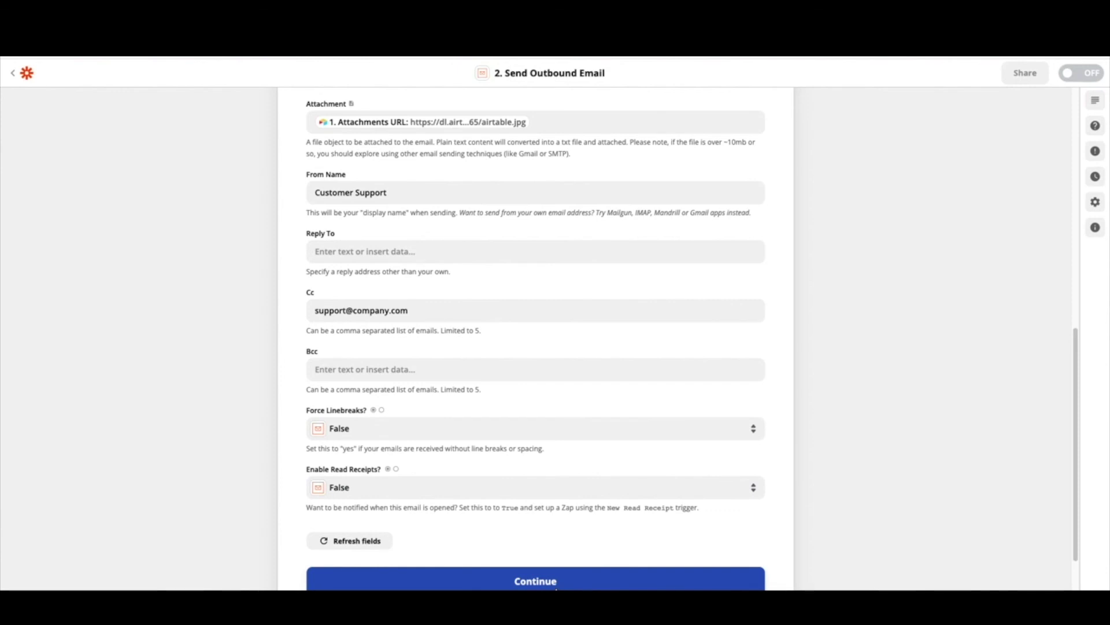
left_click(864, 588)
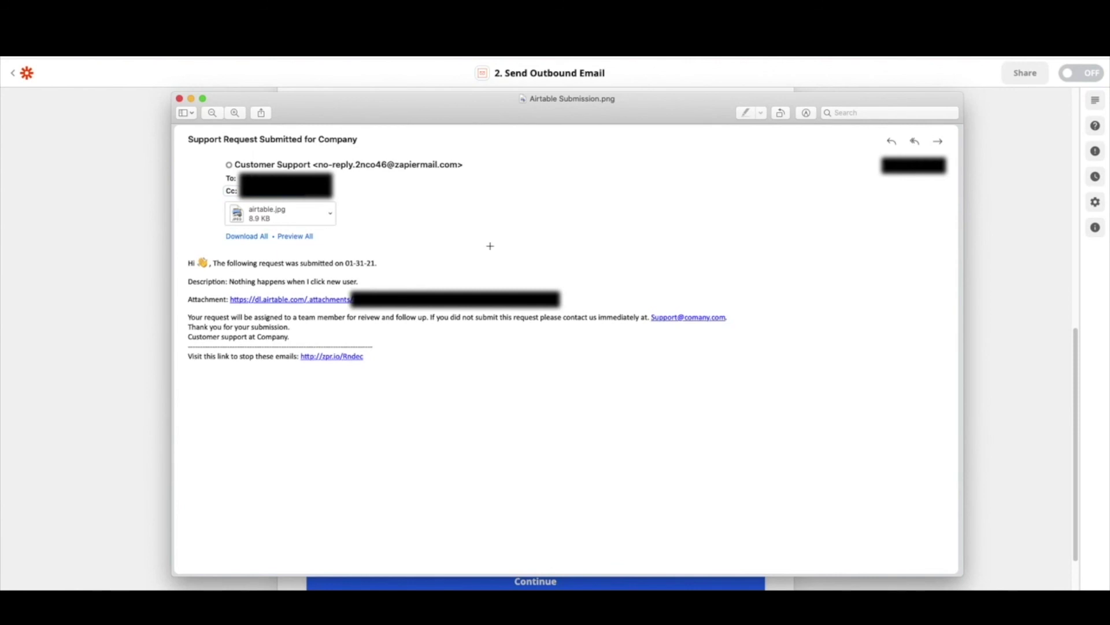
key("super+w")
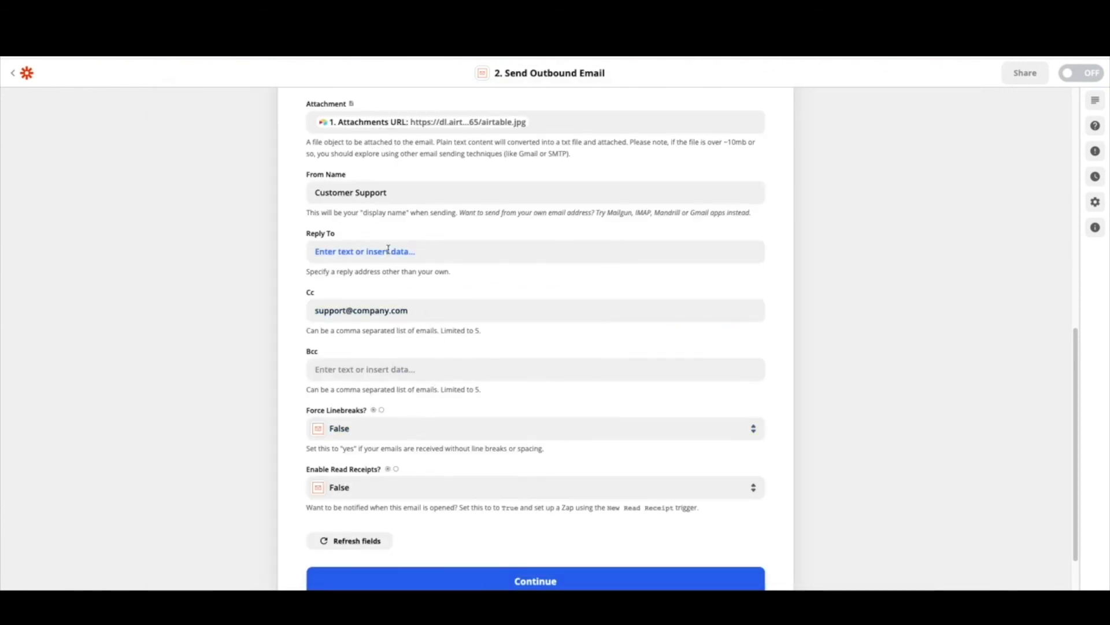
Scroll back up through the completed Send Outbound Email setup
scroll(463, 347, "up", 3)
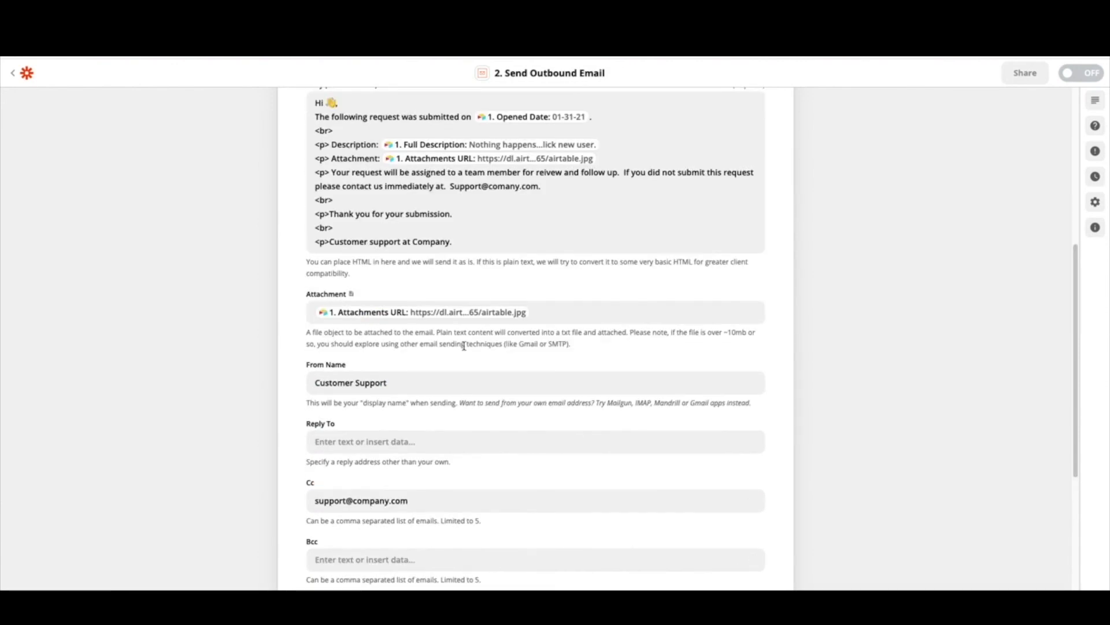
scroll(464, 346, "up", 4)
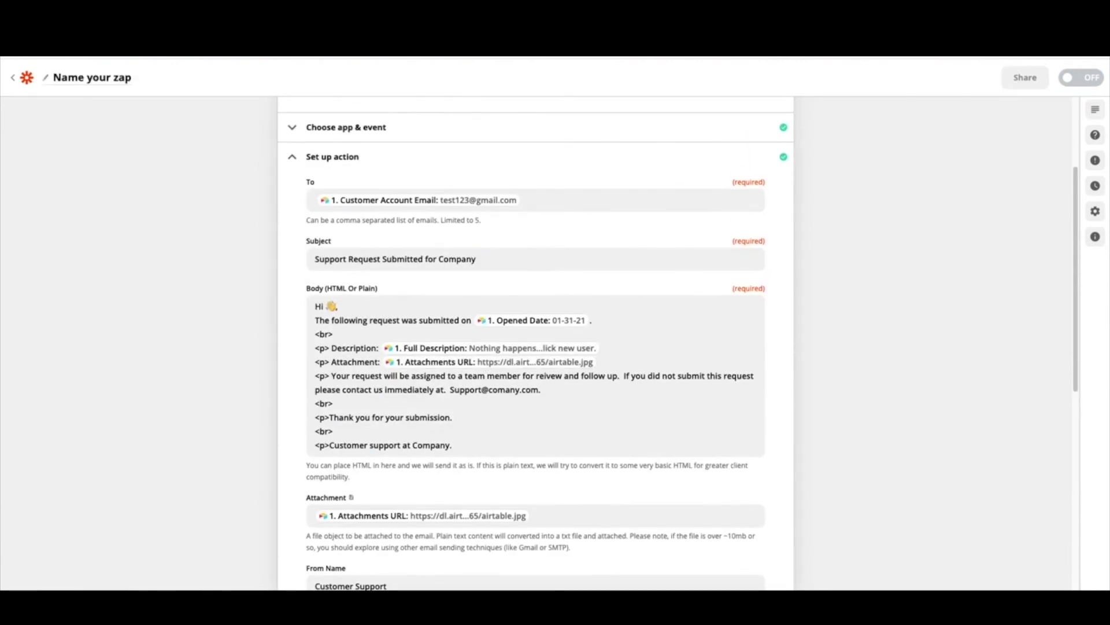